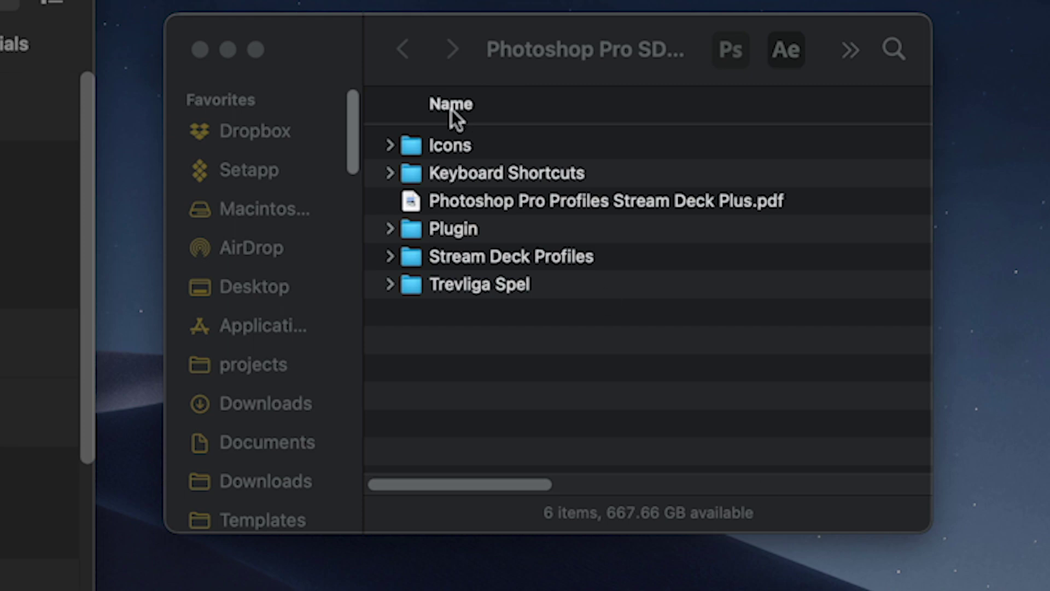
- Place PS_SideshowFX Pro Toolkit Mac 2023.kys from the package's Mac shortcuts into the Keyboard Shortcuts folder of Photoshop 2023's Presets
click(390, 173)
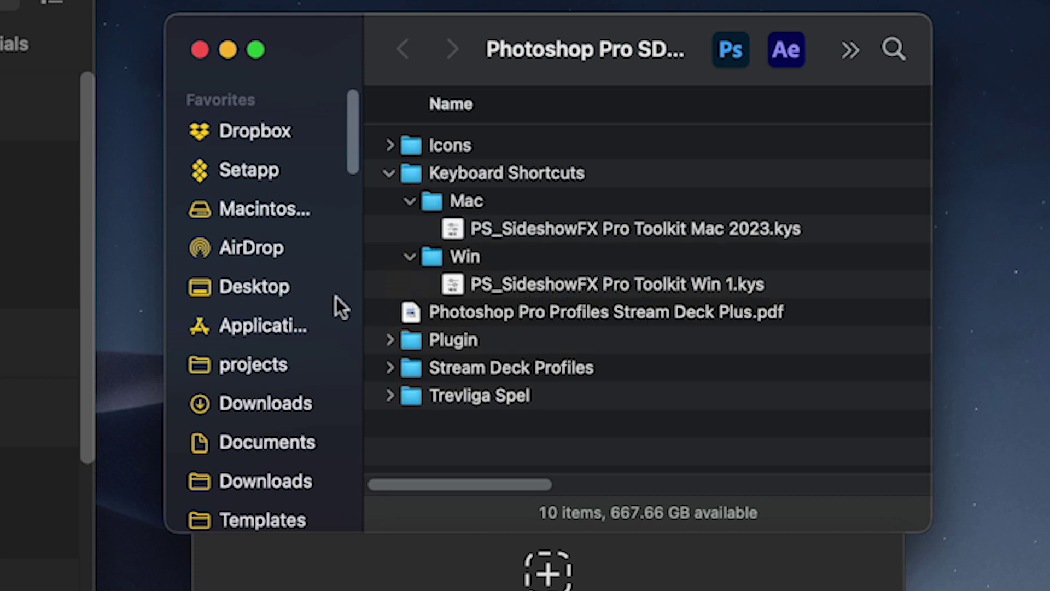
click(410, 257)
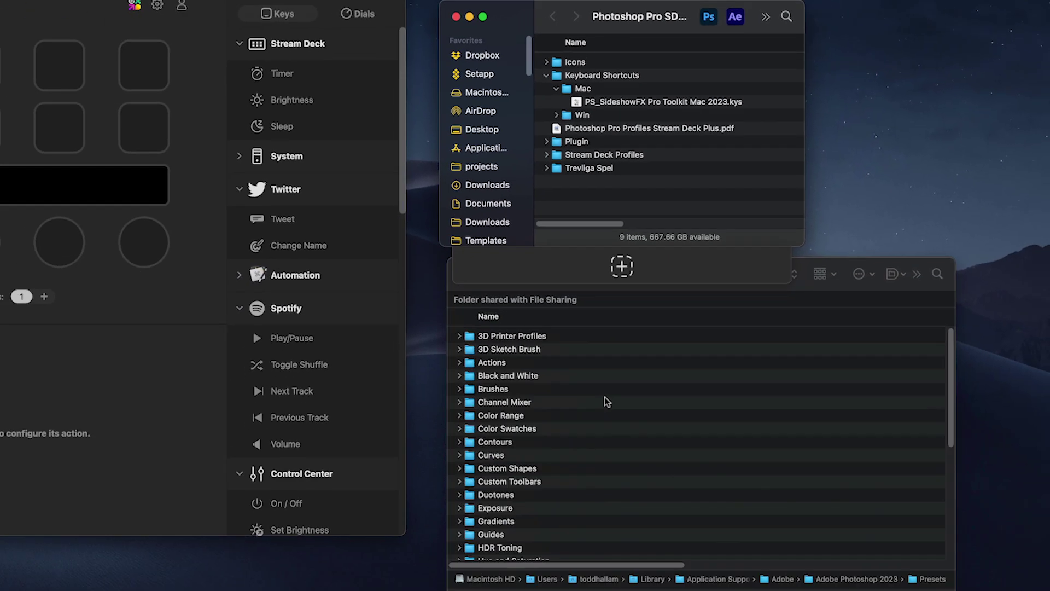
click(606, 401)
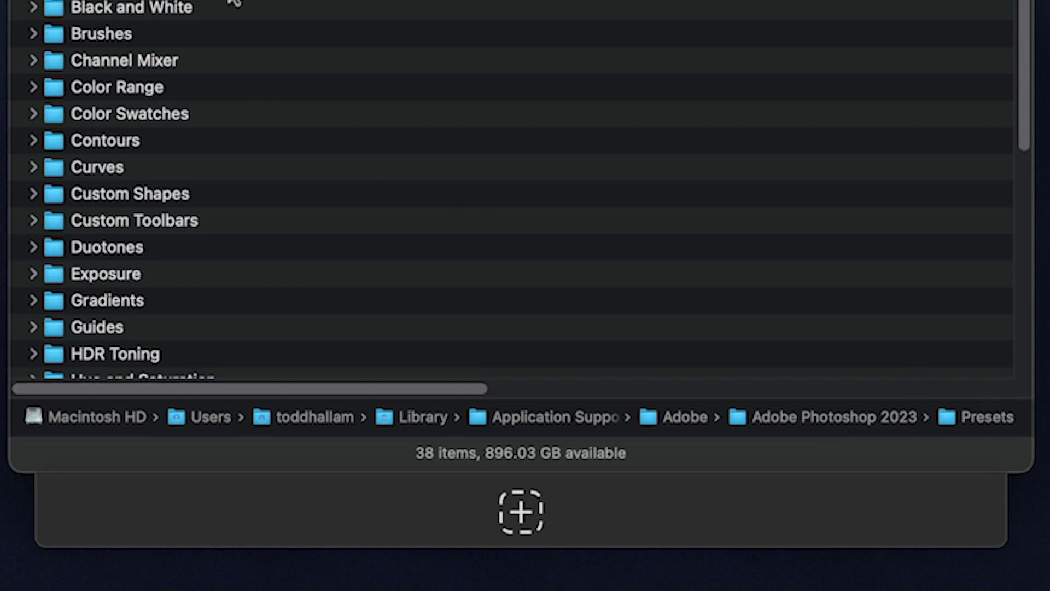
scroll(280, 112, down, 5)
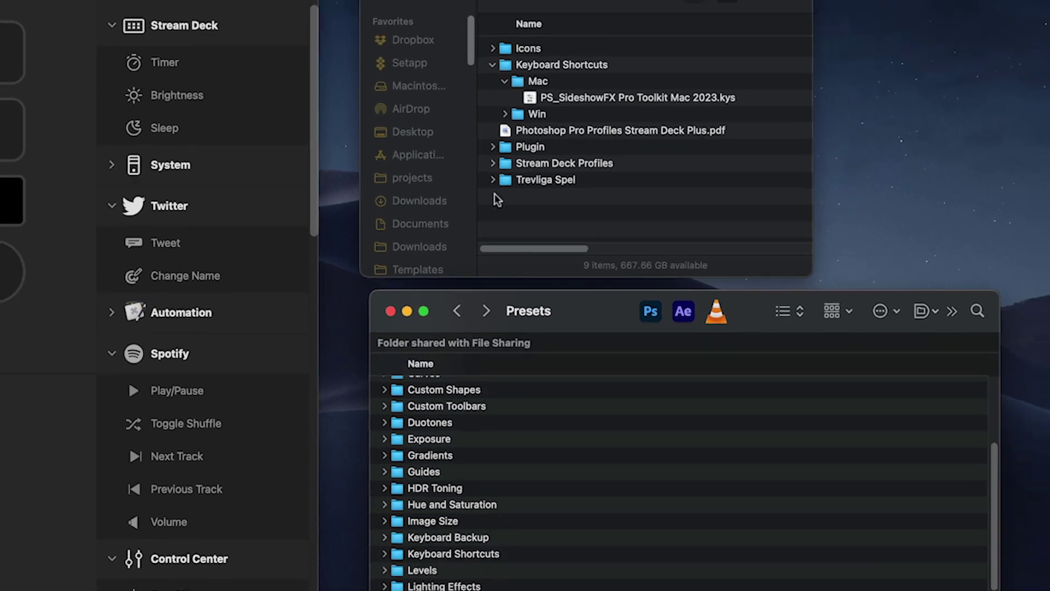
mouse_move(557, 97)
mouse_down()
mouse_move(563, 359)
mouse_move(394, 502)
mouse_move(444, 539)
mouse_move(443, 552)
mouse_move(622, 134)
mouse_move(570, 90)
mouse_up()
double_click(444, 554)
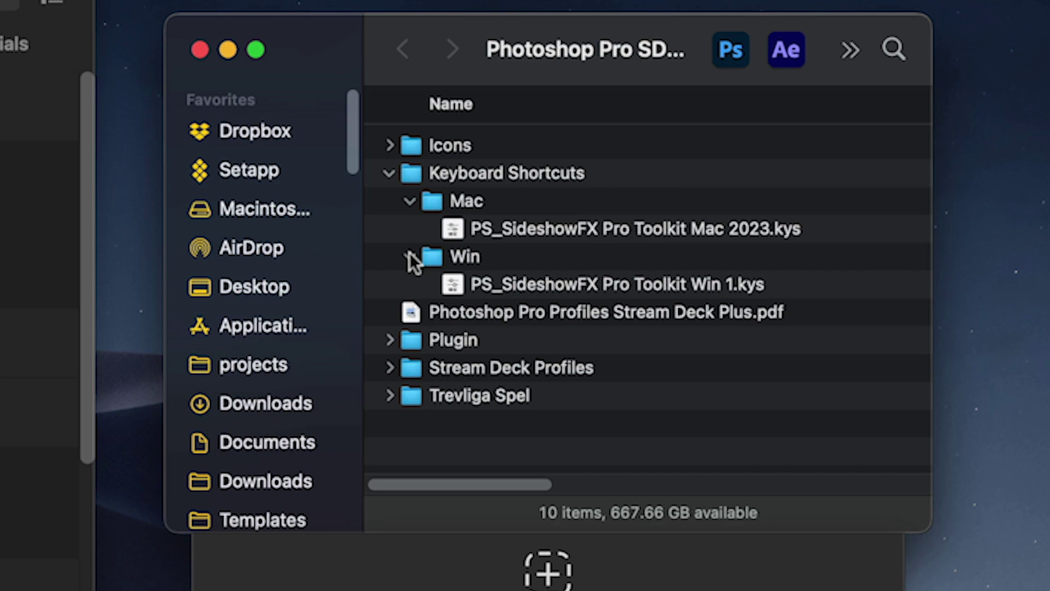
click(409, 254)
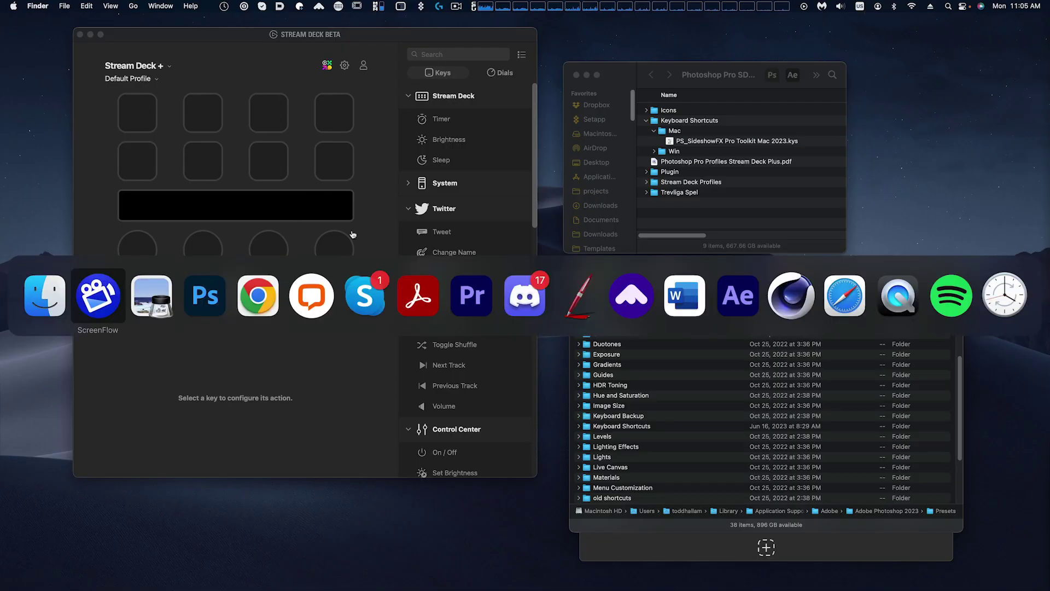
- Switch to Photoshop and apply the PS_SideshowFX Pro Toolkit Mac 2023 set as the keyboard shortcuts
click(194, 299)
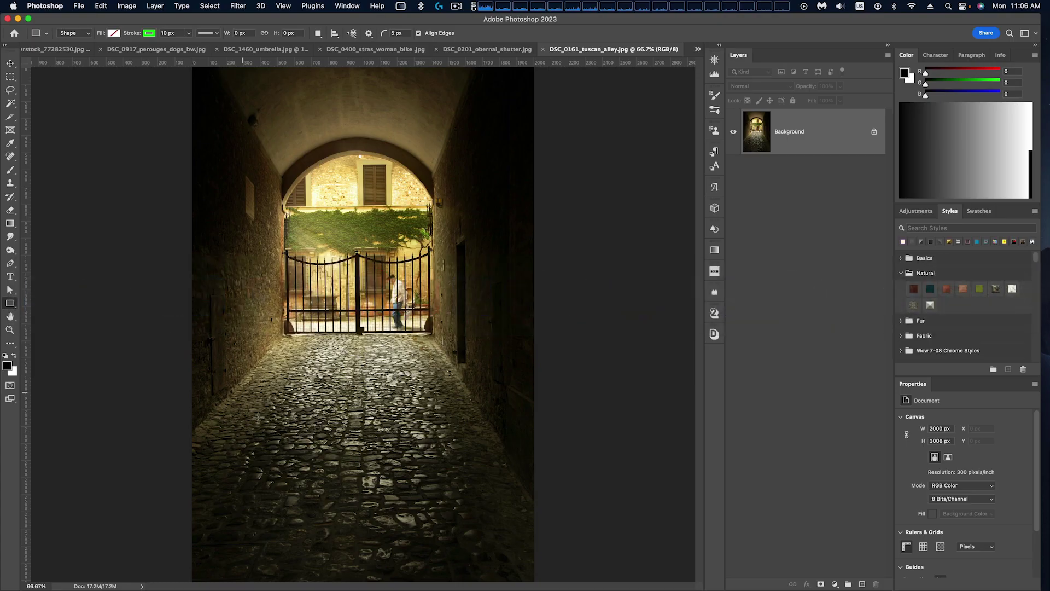
click(78, 6)
mouse_move(101, 6)
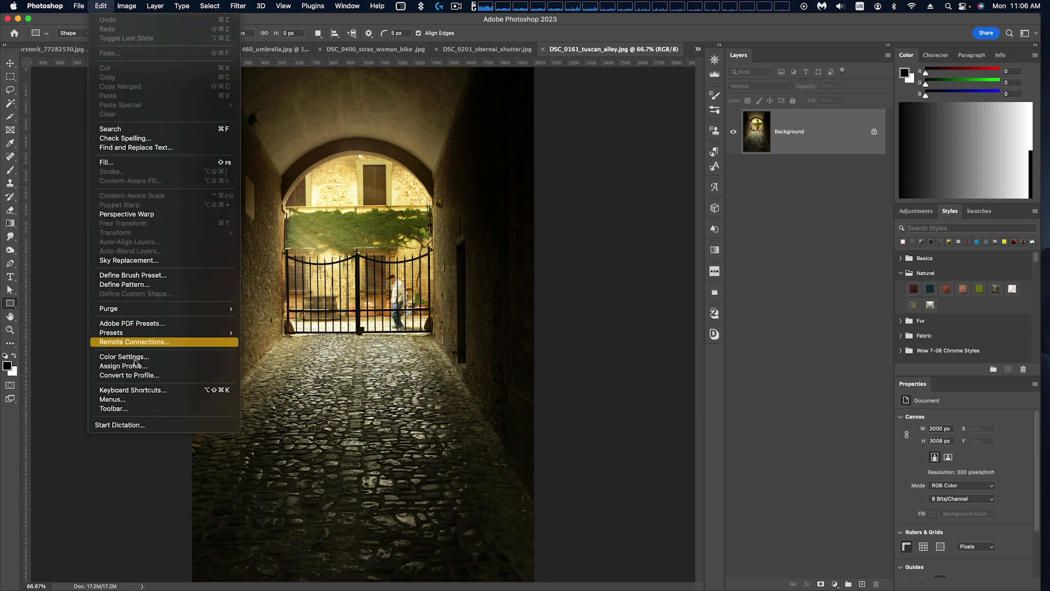
click(159, 390)
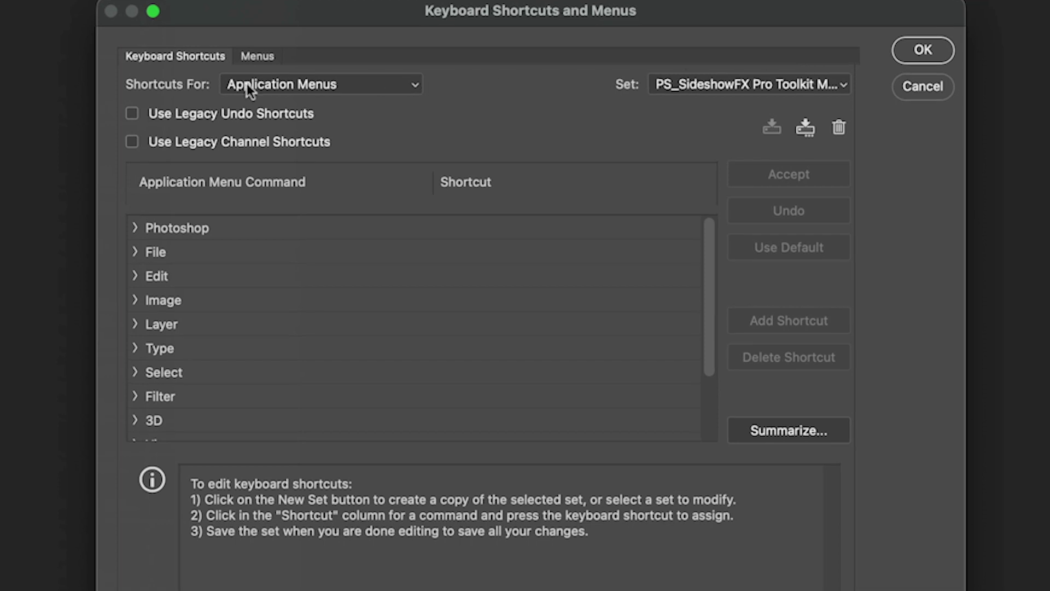
click(837, 84)
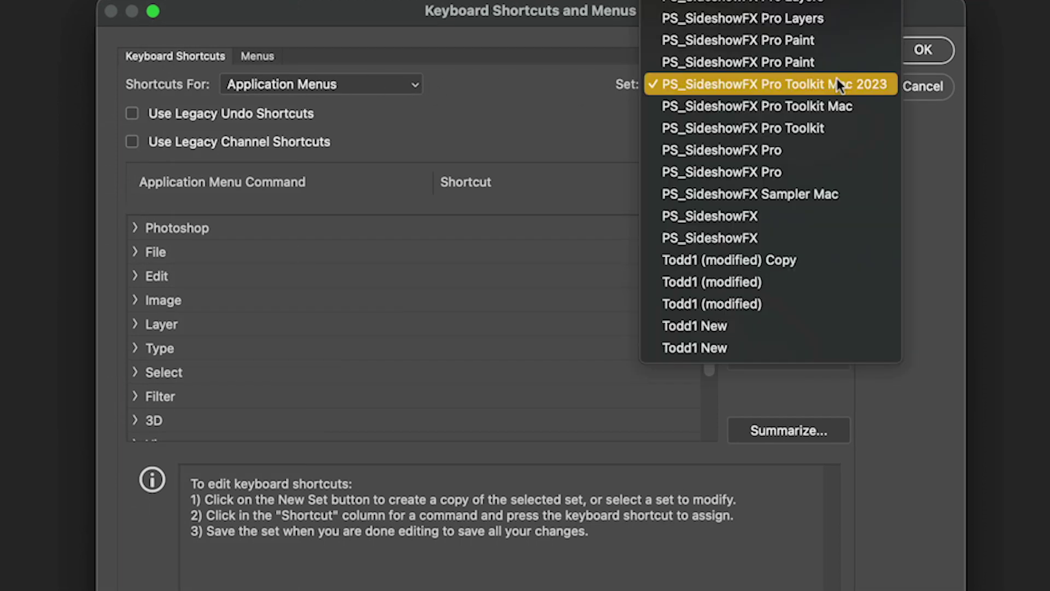
click(881, 87)
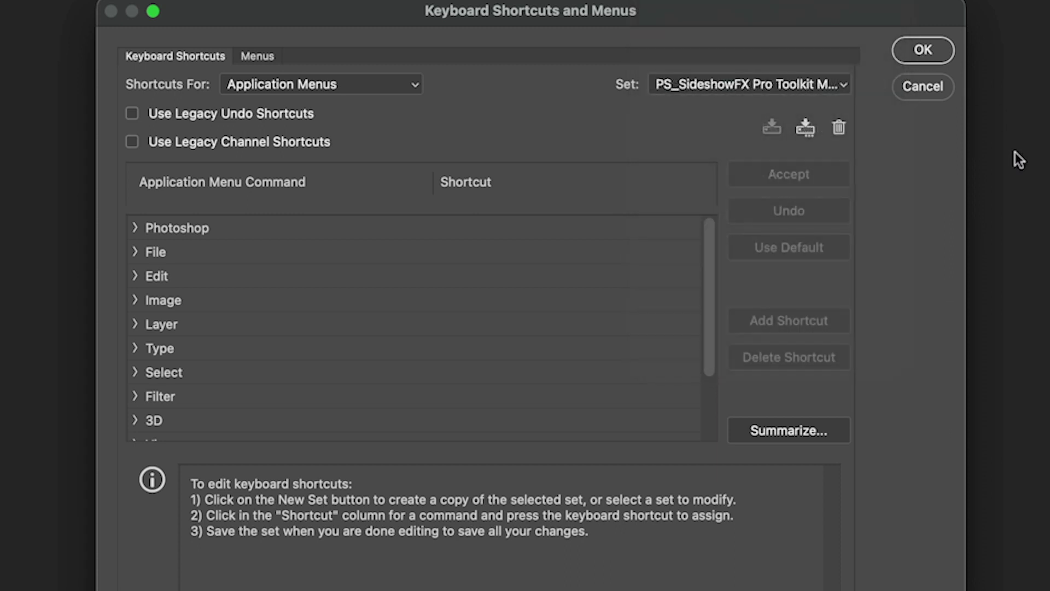
click(924, 51)
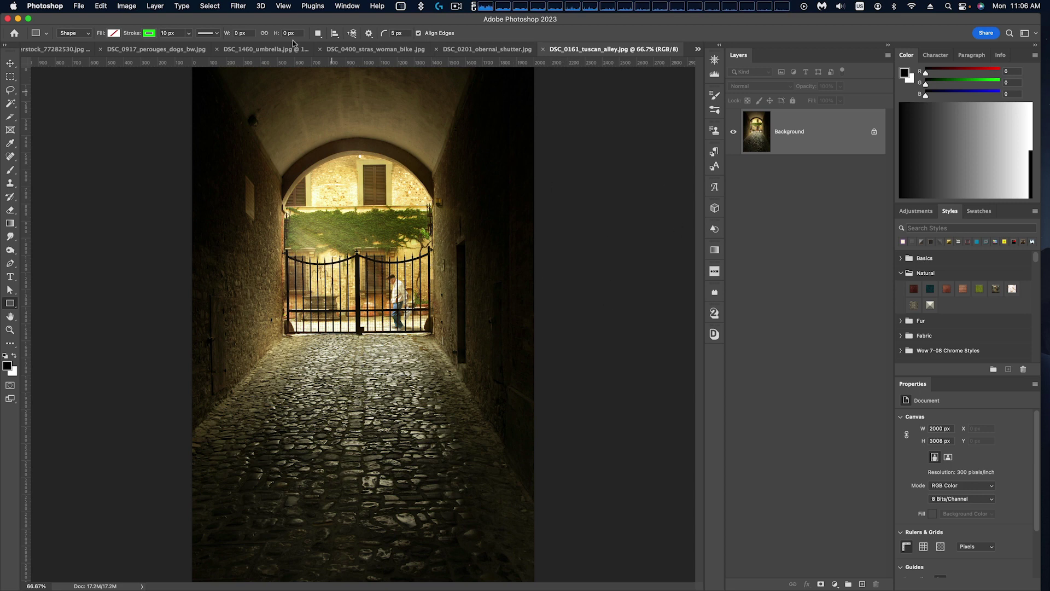
click(126, 6)
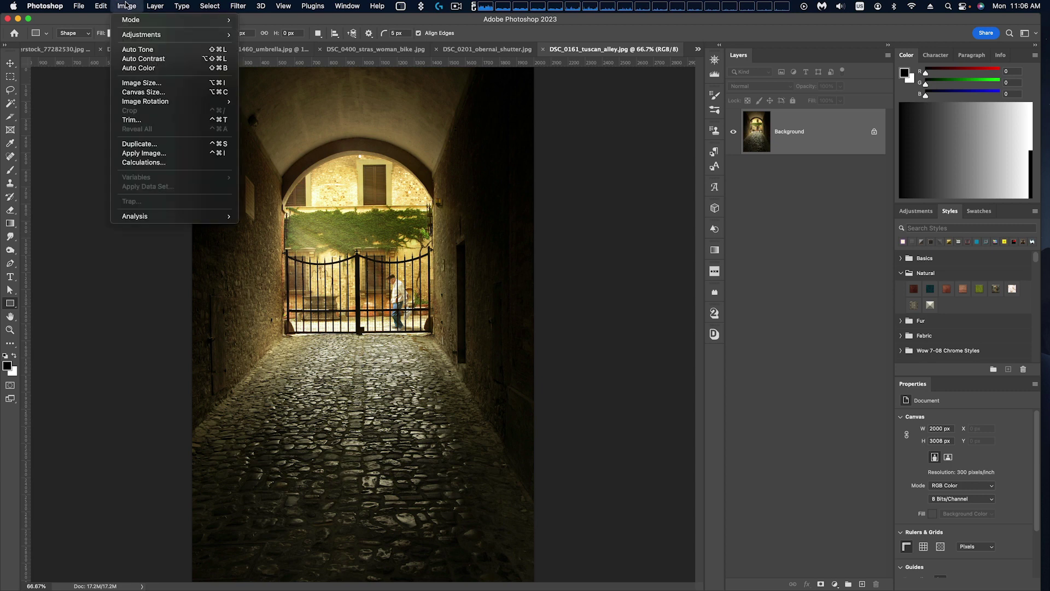
mouse_move(209, 7)
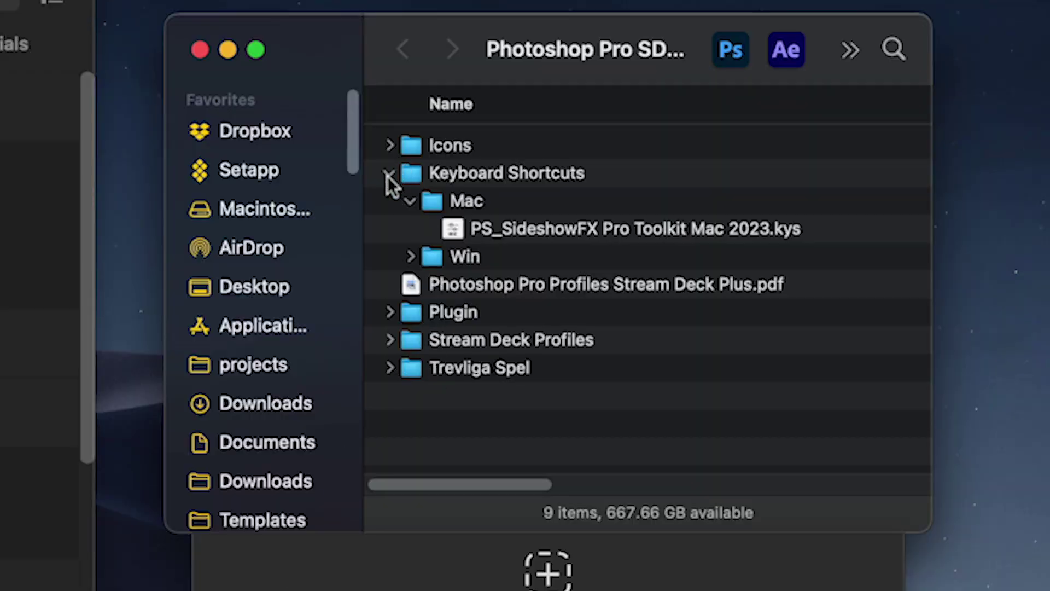
- In the package folder, collapse Keyboard Shortcuts and open the Plugin folder's se.trevligaspel.mousemove.streamDeckPlugin file to install it
click(389, 174)
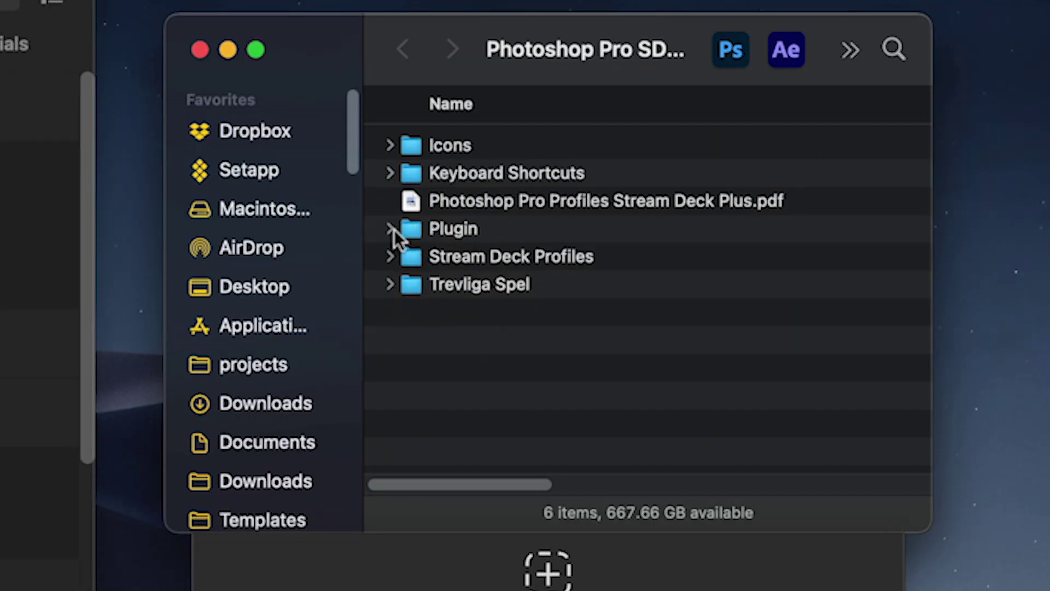
click(390, 229)
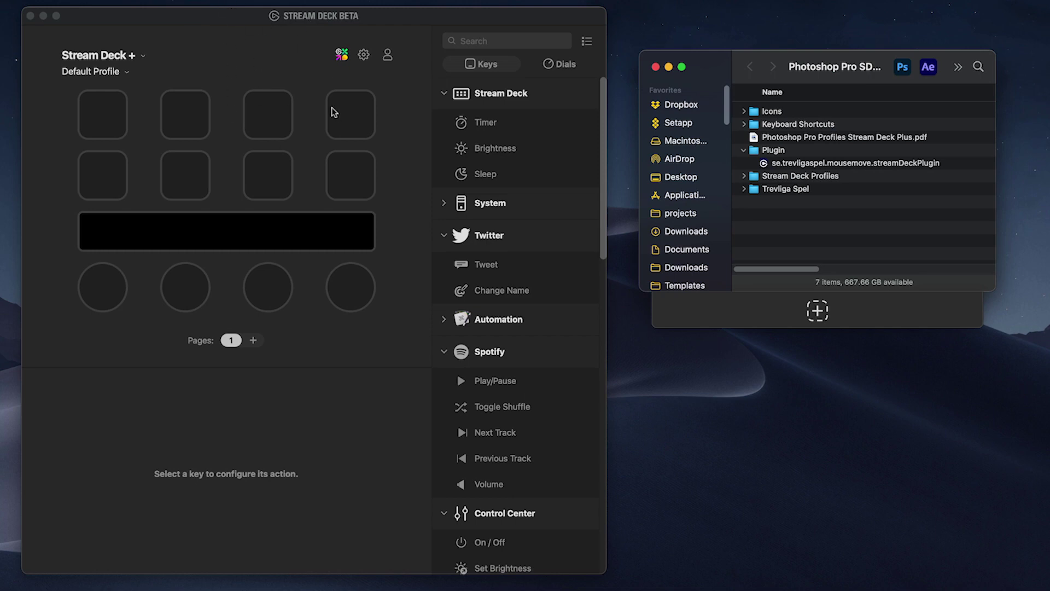
click(763, 164)
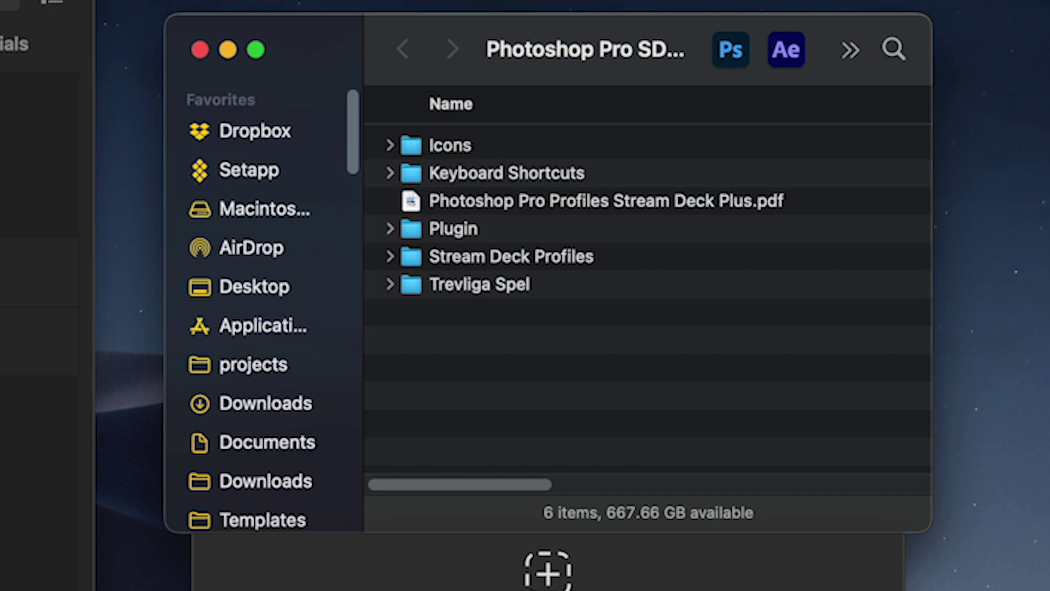
- Open the Documents folder as the location for the package's Trevliga Spel folder and select Trevliga Spel there
click(391, 284)
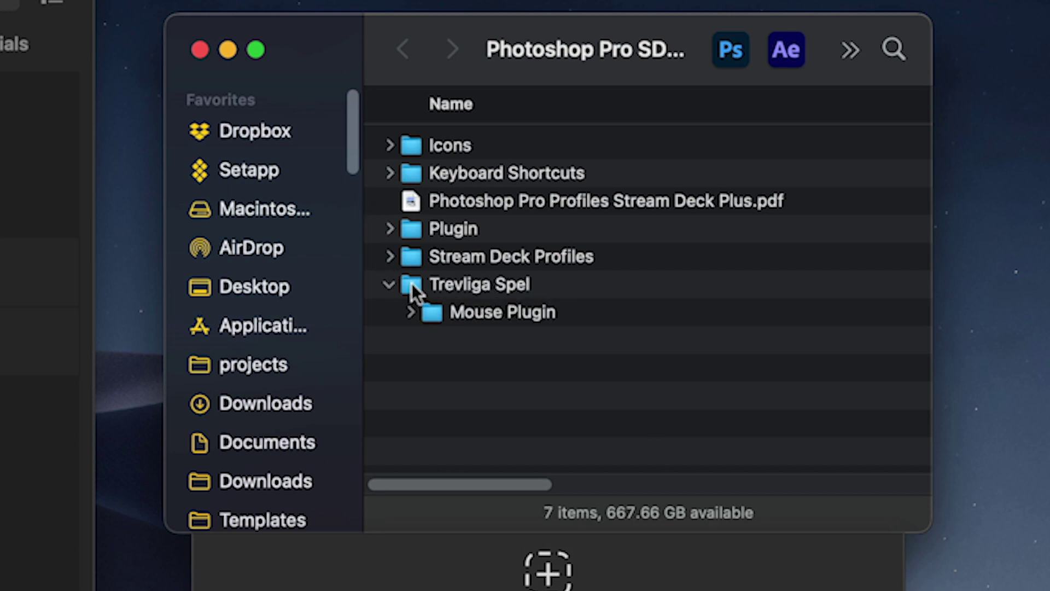
click(390, 284)
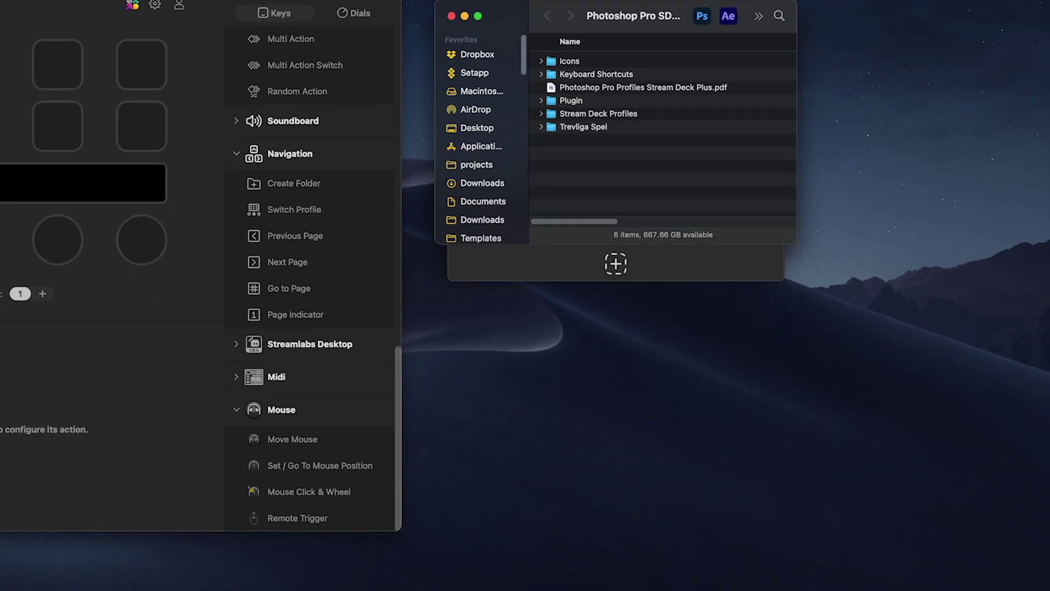
click(998, 589)
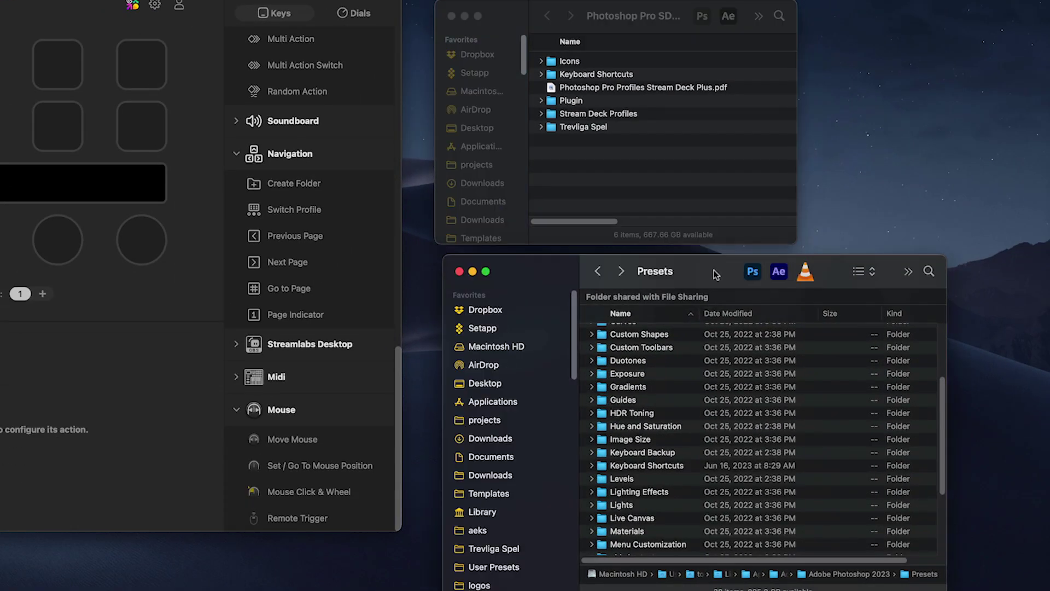
click(497, 456)
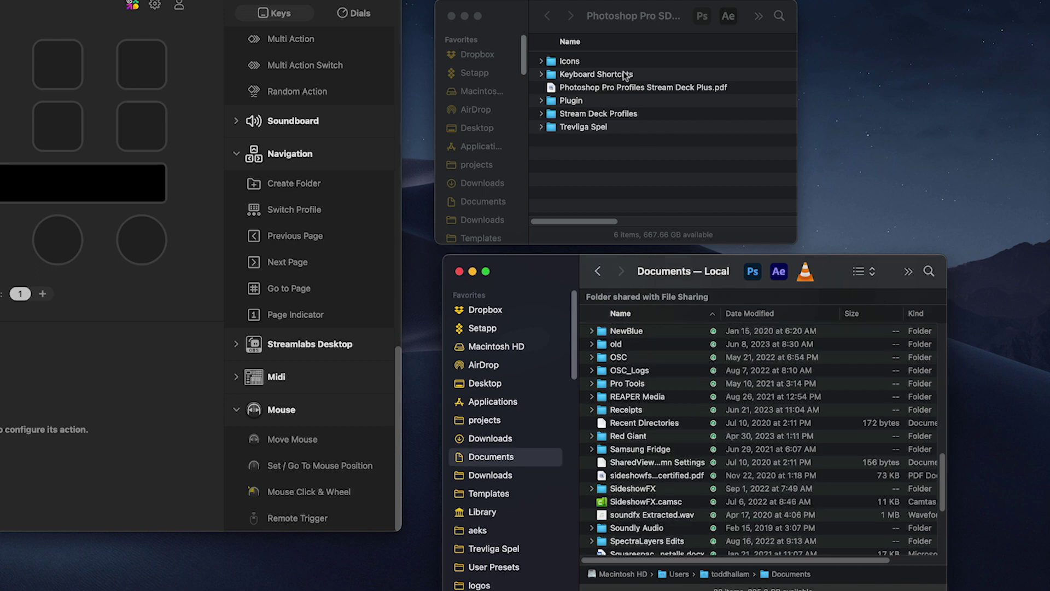
mouse_move(573, 129)
mouse_down()
mouse_move(597, 135)
mouse_move(842, 328)
mouse_move(583, 140)
mouse_move(569, 148)
mouse_up()
click(813, 520)
scroll(682, 436, down, 5)
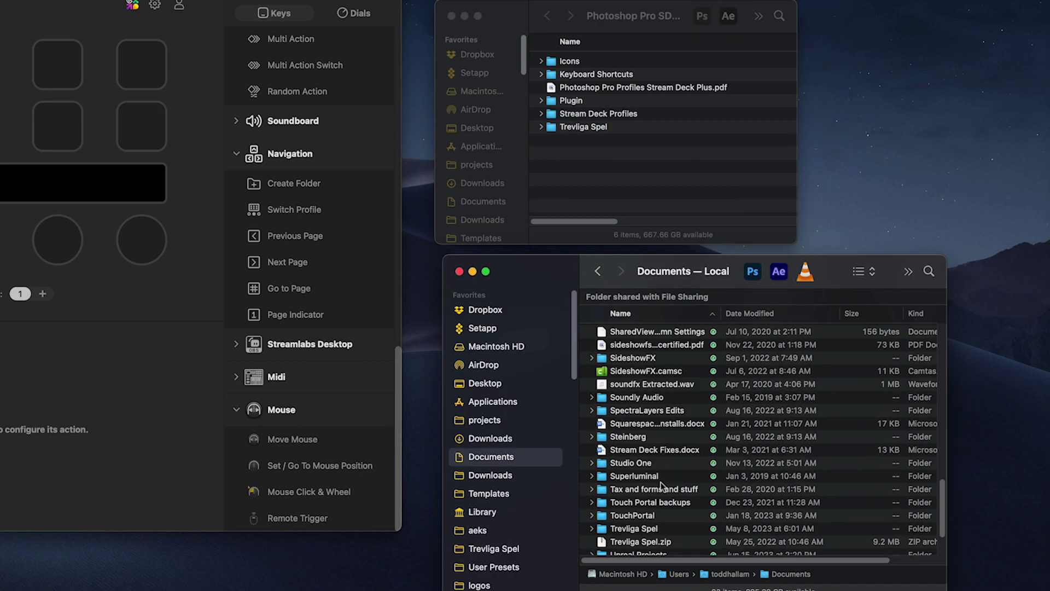
click(656, 530)
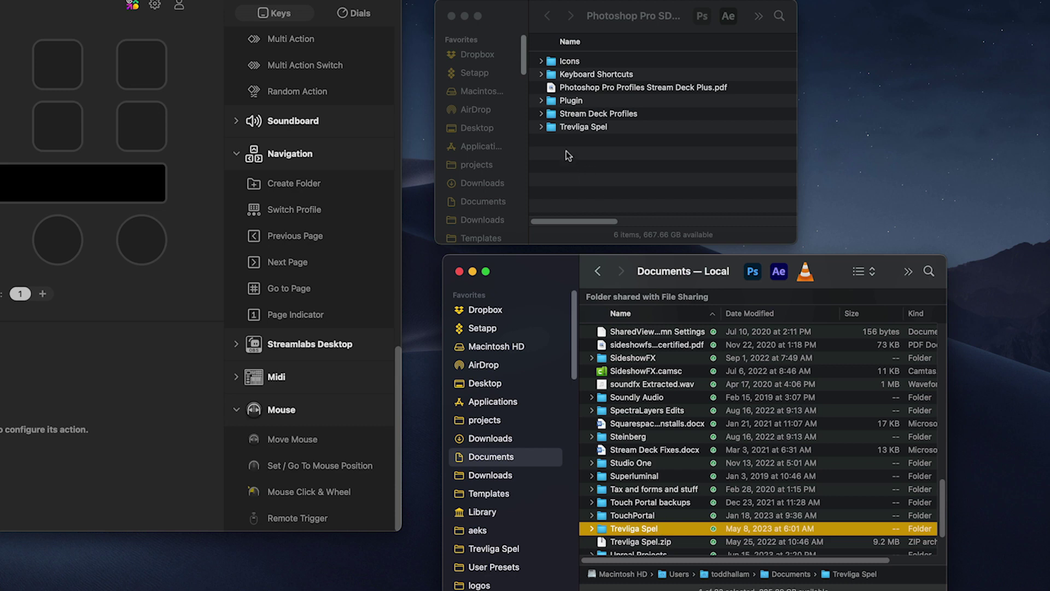
- Check the contents of the Trevliga Spel folder in the Photoshop Pro package and collapse it again
click(544, 133)
click(542, 128)
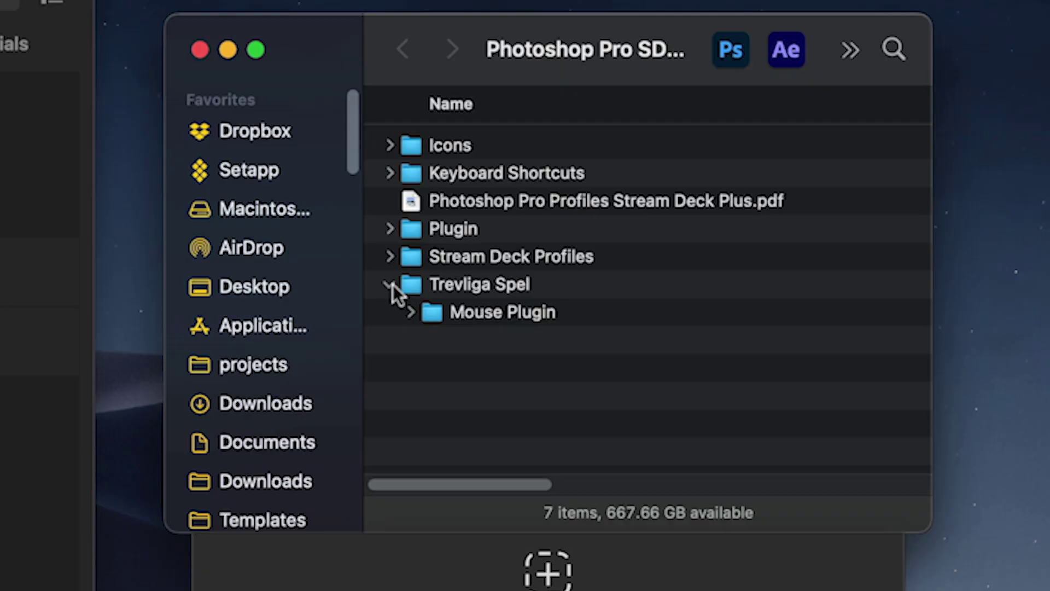
click(541, 127)
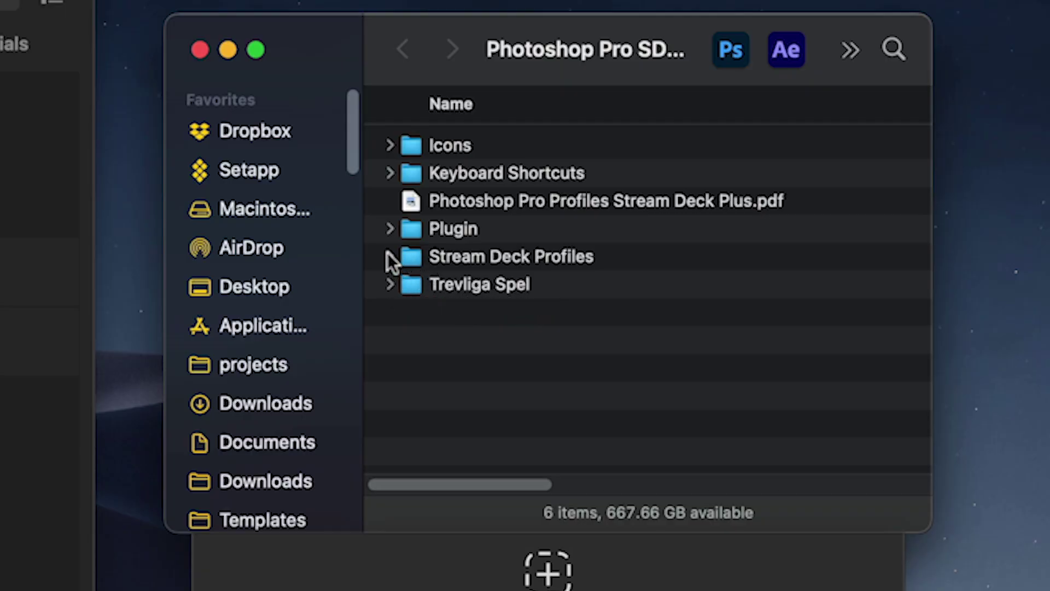
- Expand the Mac folder inside Stream Deck Profiles and enlarge the file window to list every profile
click(390, 256)
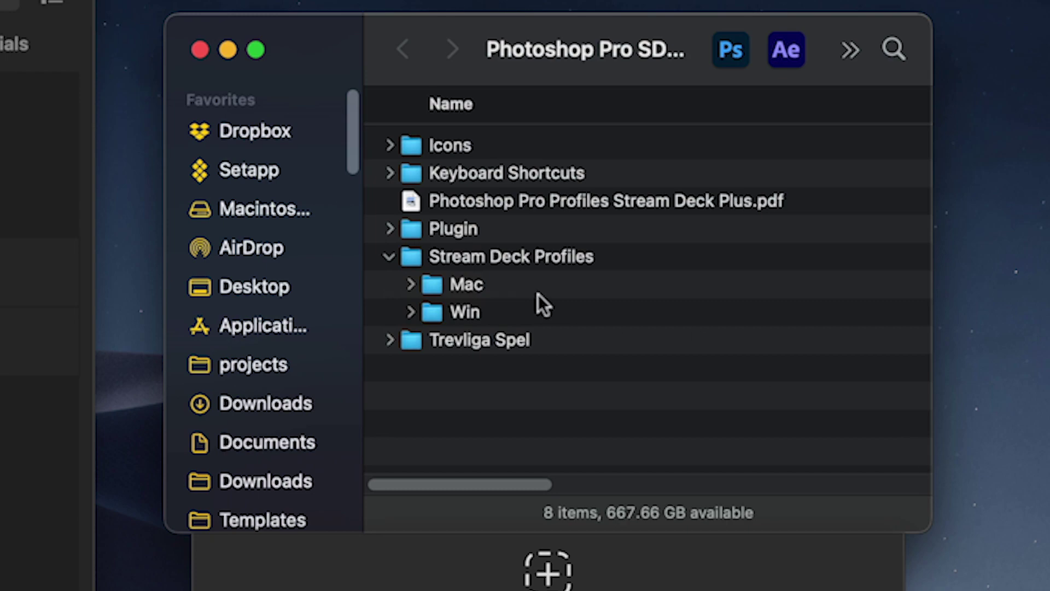
click(411, 286)
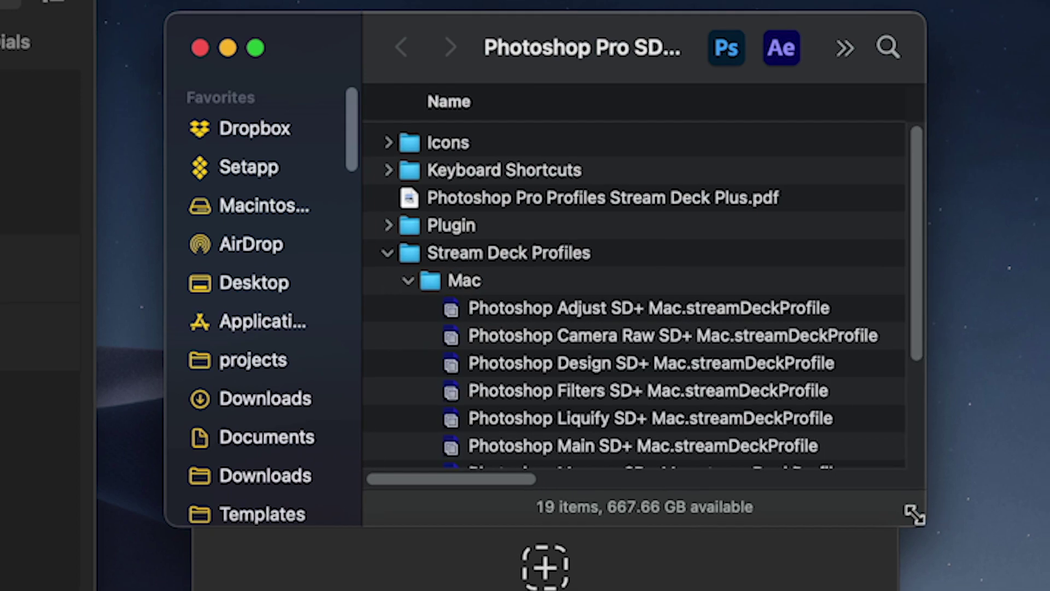
drag(915, 515, 823, 588)
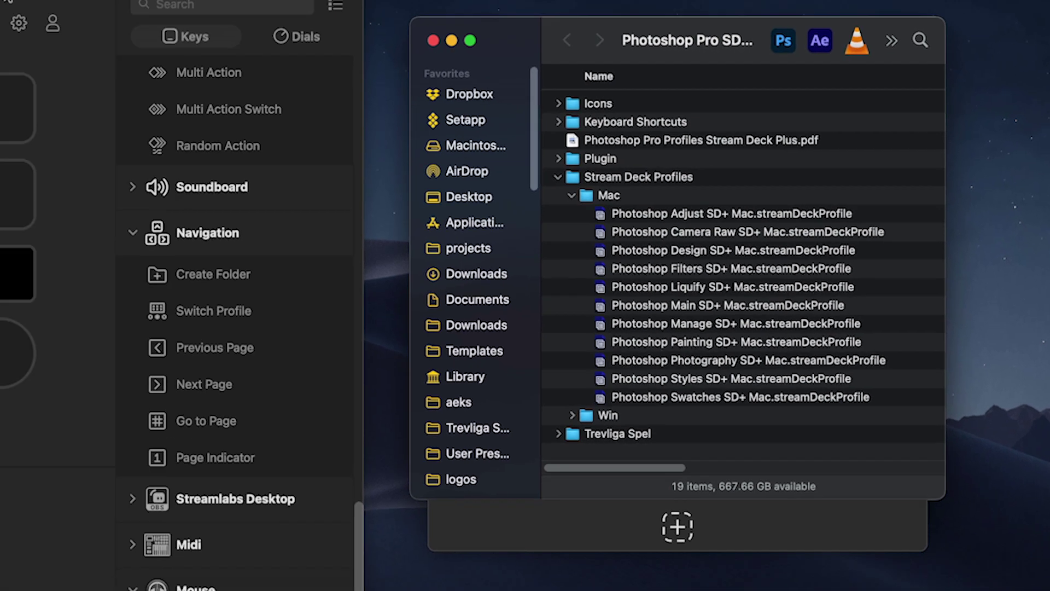
- Switch to Stream Deck and open the profile list options in its Profiles preferences
click(395, 20)
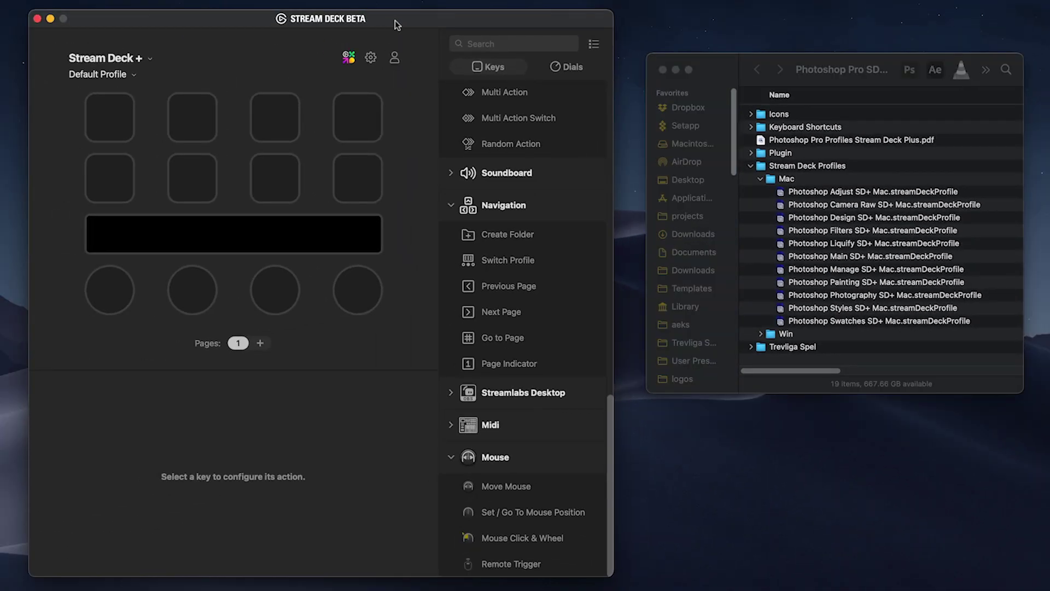
click(371, 57)
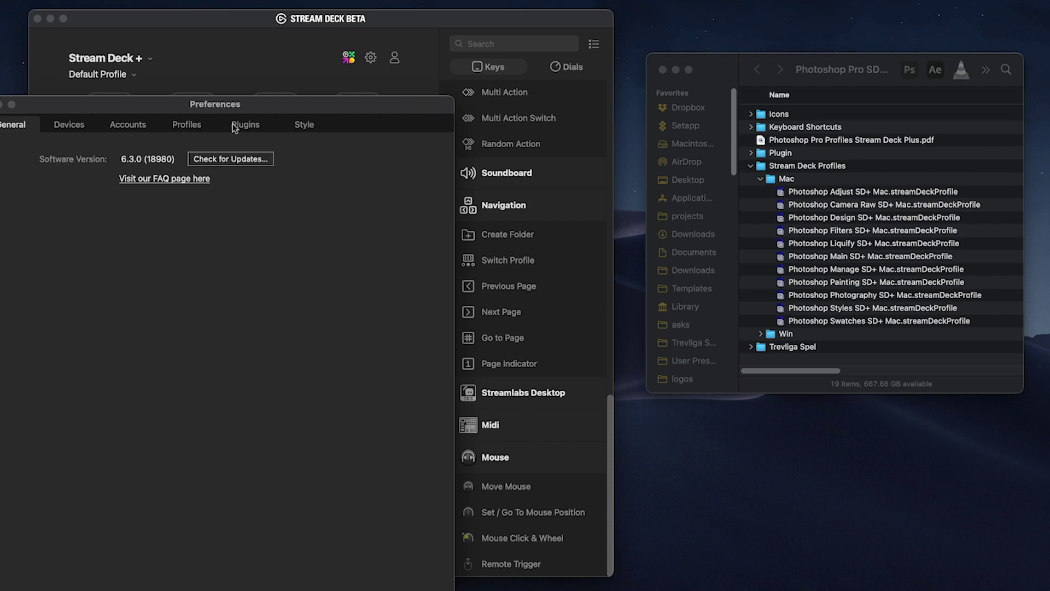
click(188, 124)
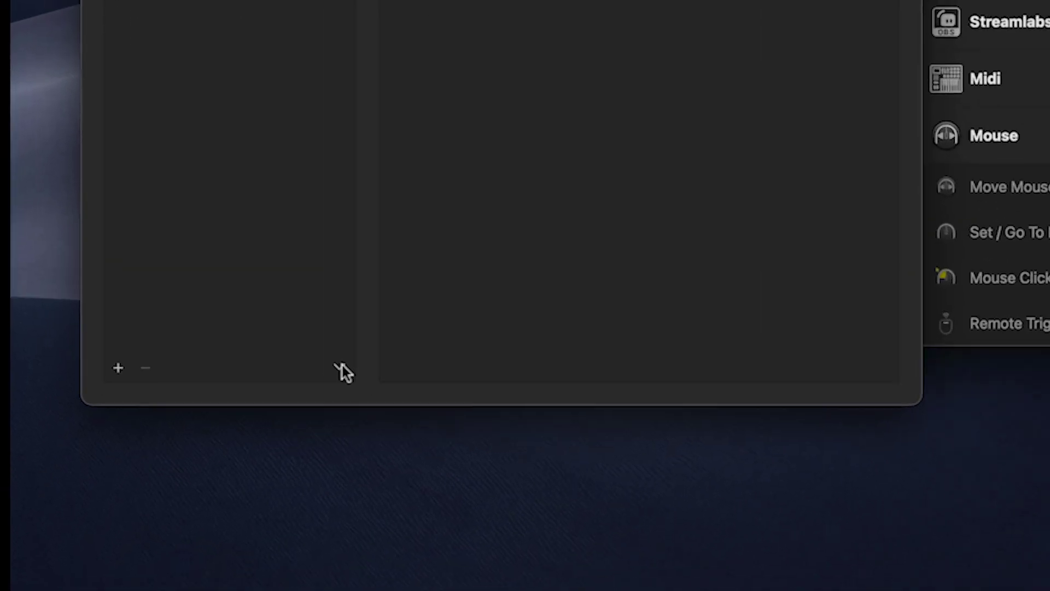
click(138, 568)
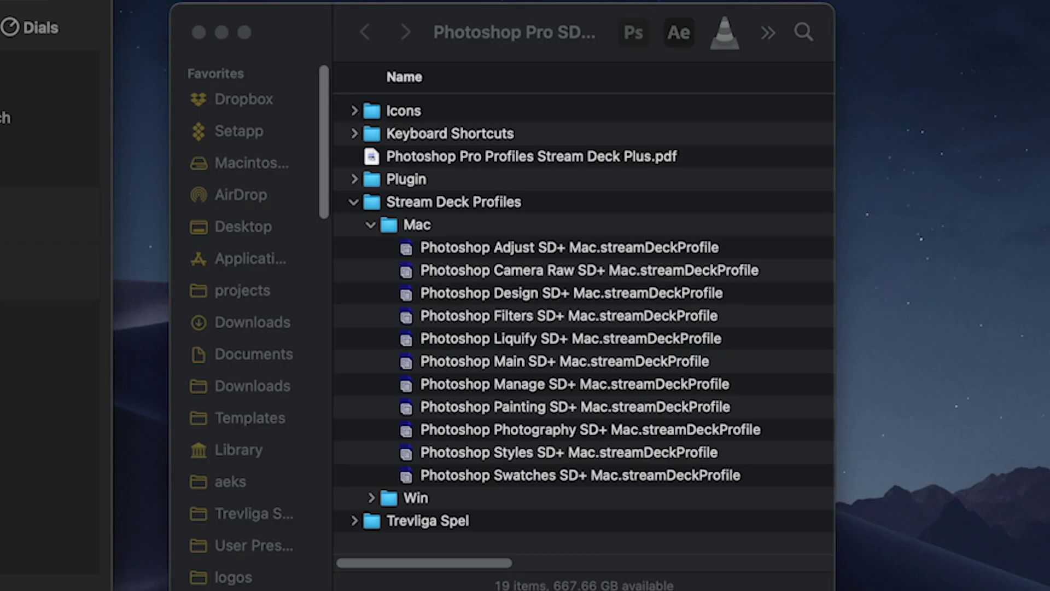
- Switch to Stream Deck and choose Stream Deck + as the device for the Photoshop profiles
click(410, 246)
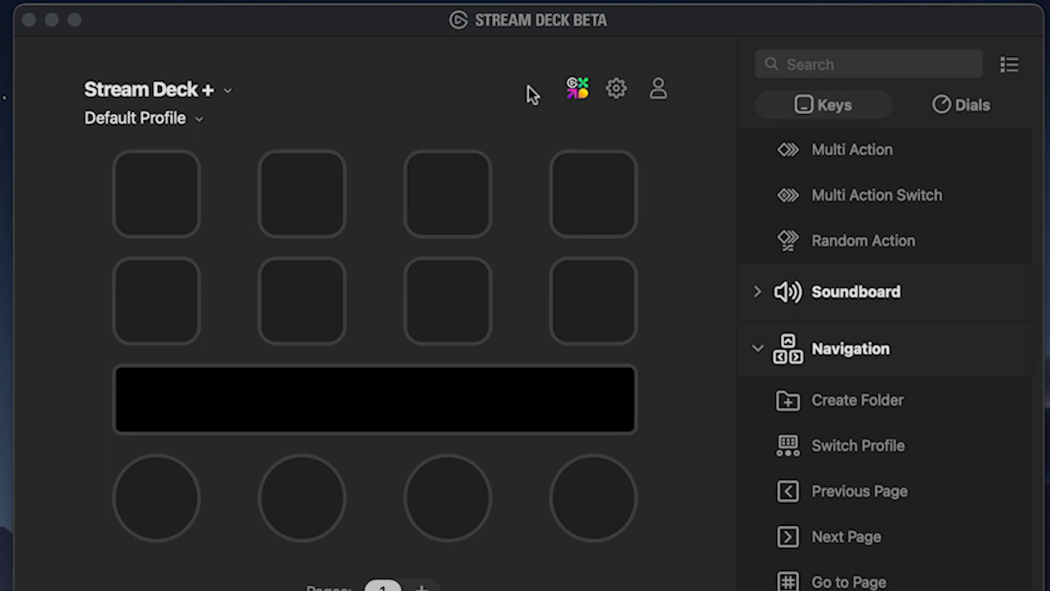
click(202, 90)
click(182, 158)
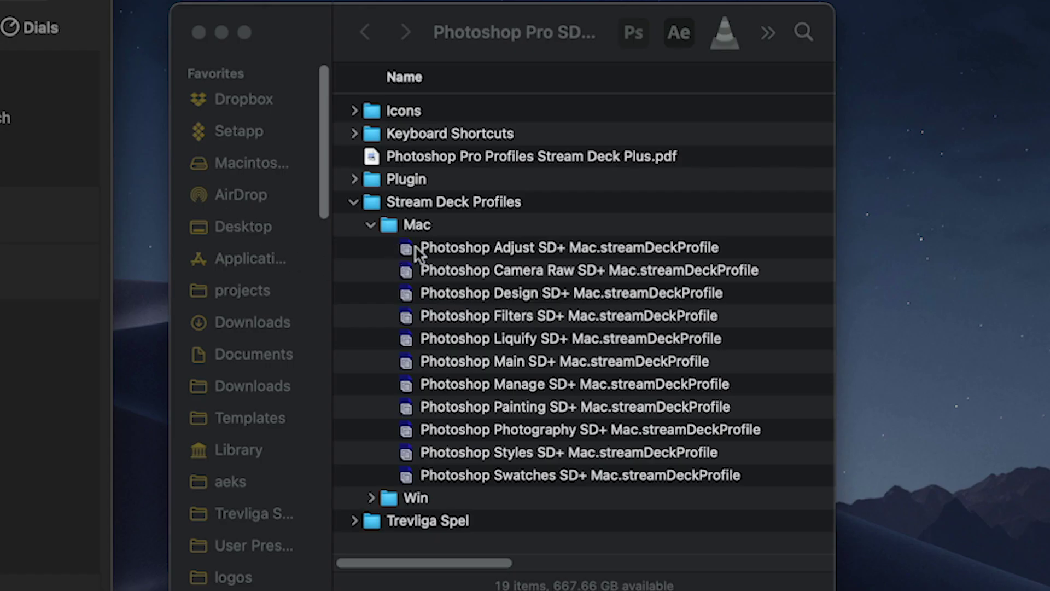
- Select all the Photoshop profile files in the Mac folder, from Adjust to Swatches, and clear the selection again
click(414, 245)
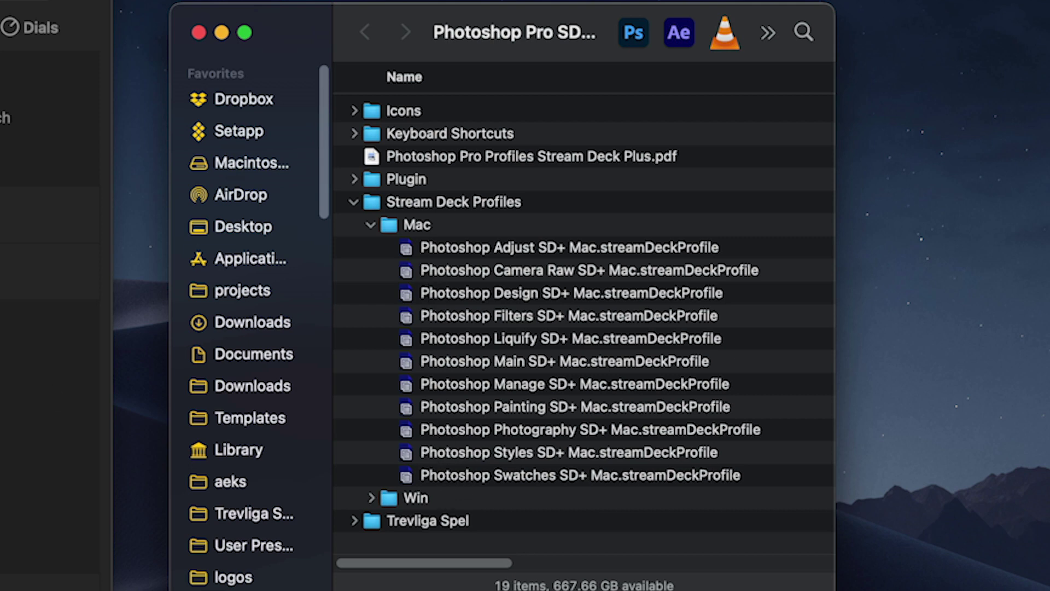
click(590, 248)
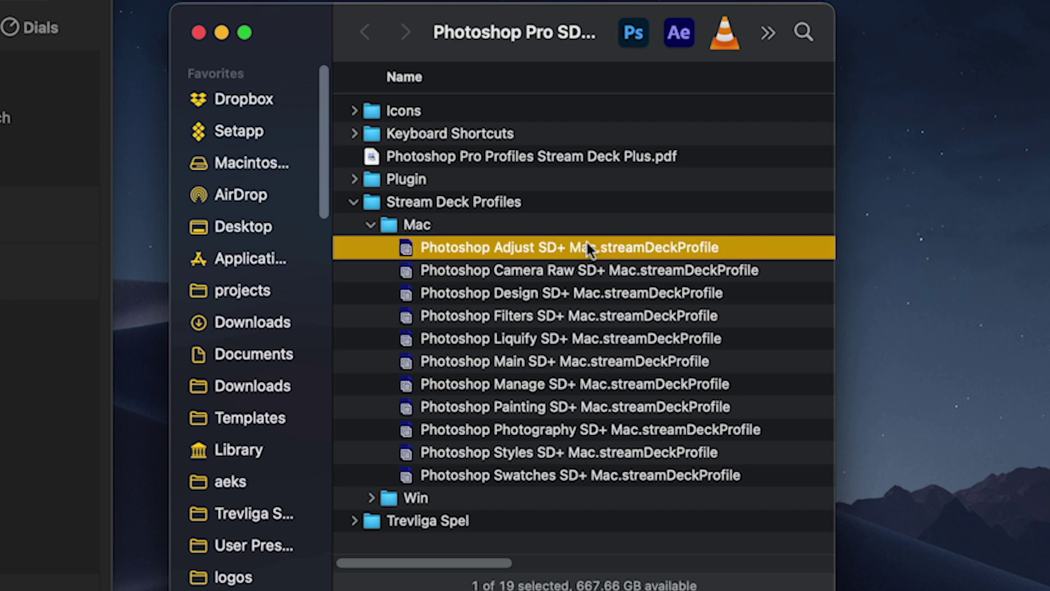
shift+click(563, 475)
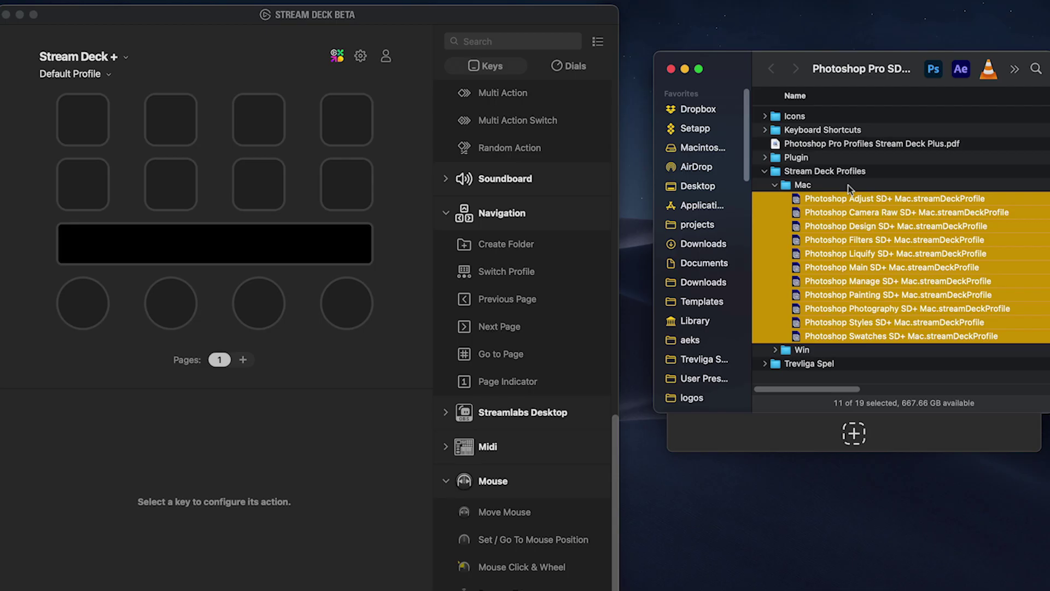
click(411, 225)
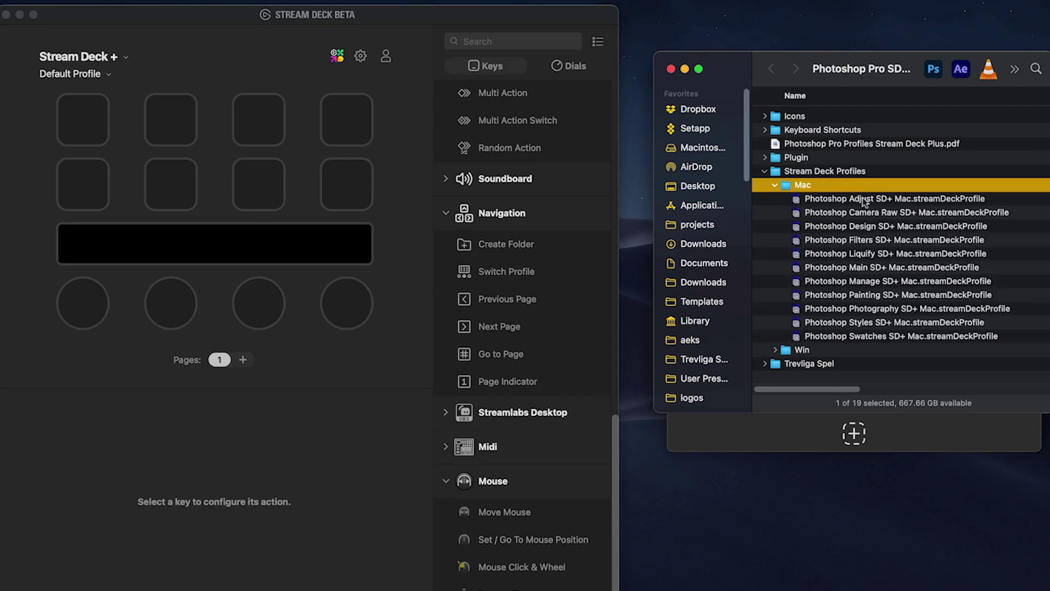
- Install the Photoshop profiles from the Mac folder one by one, from Photoshop Adjust SD+ Mac through Photoshop Swatches SD+ Mac
click(797, 203)
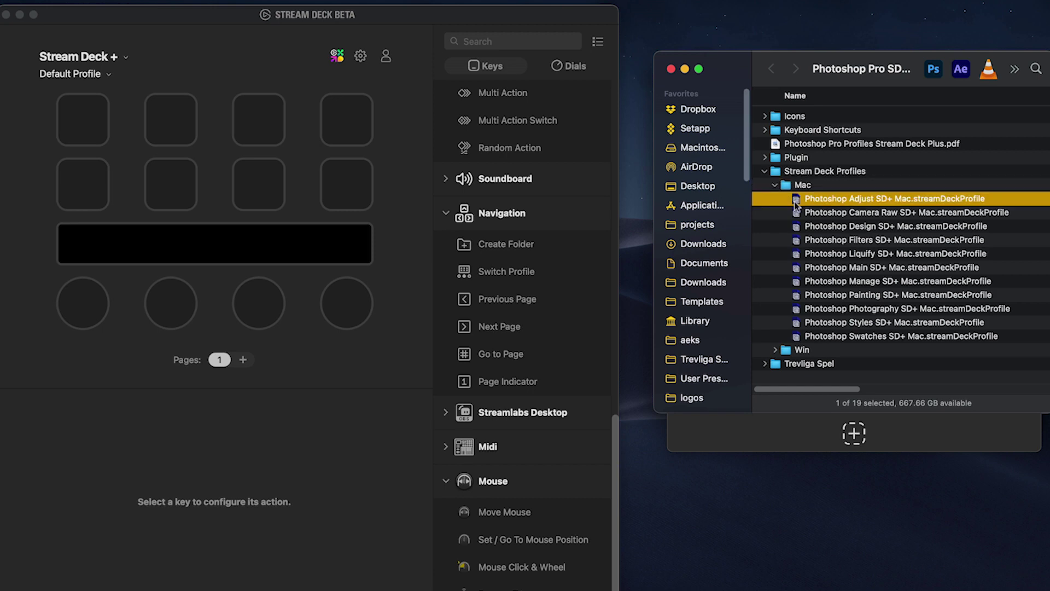
double_click(796, 204)
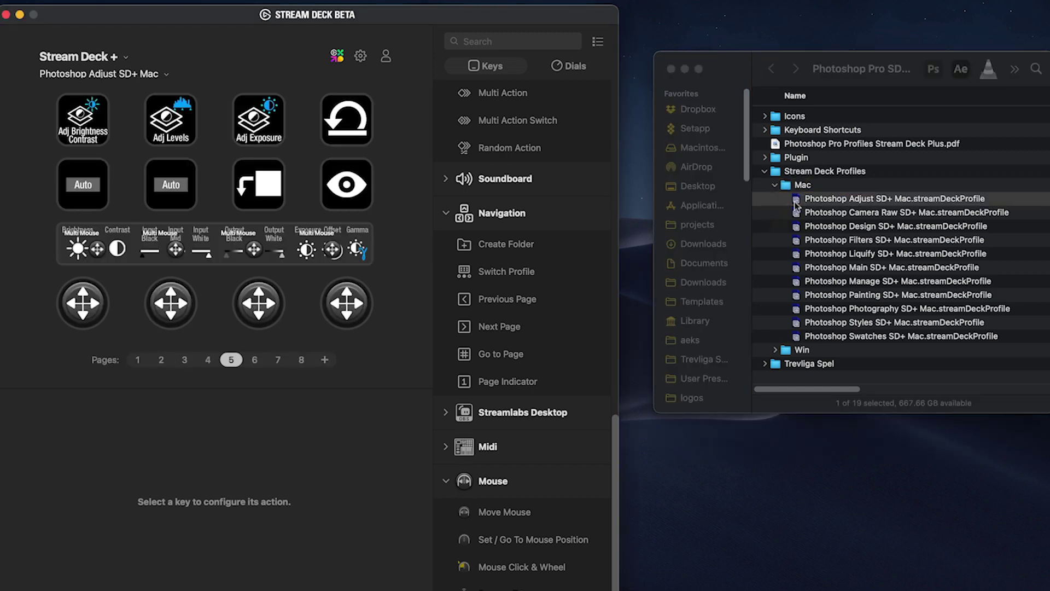
double_click(795, 213)
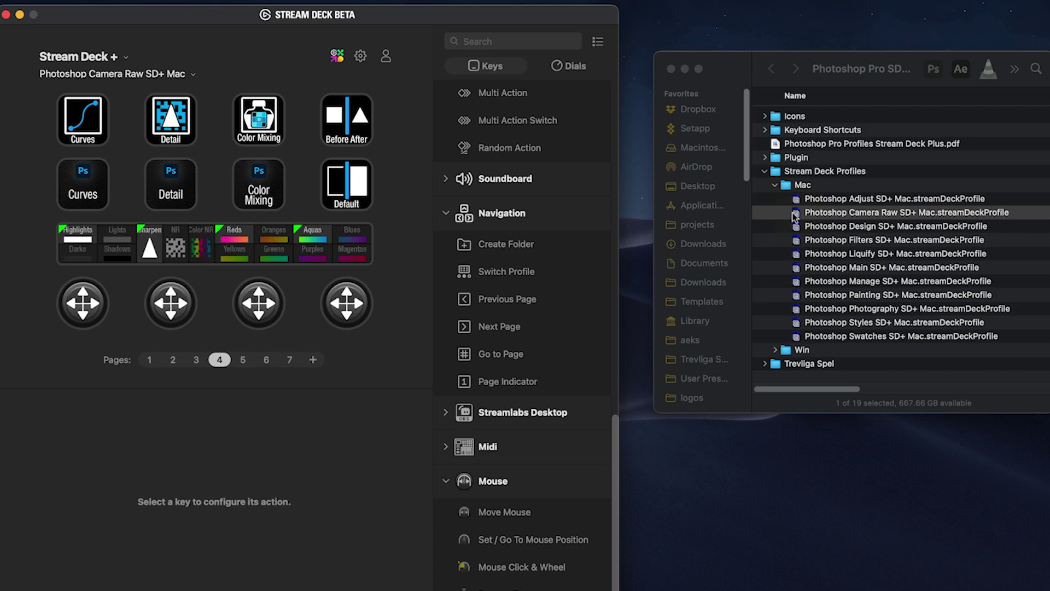
double_click(795, 226)
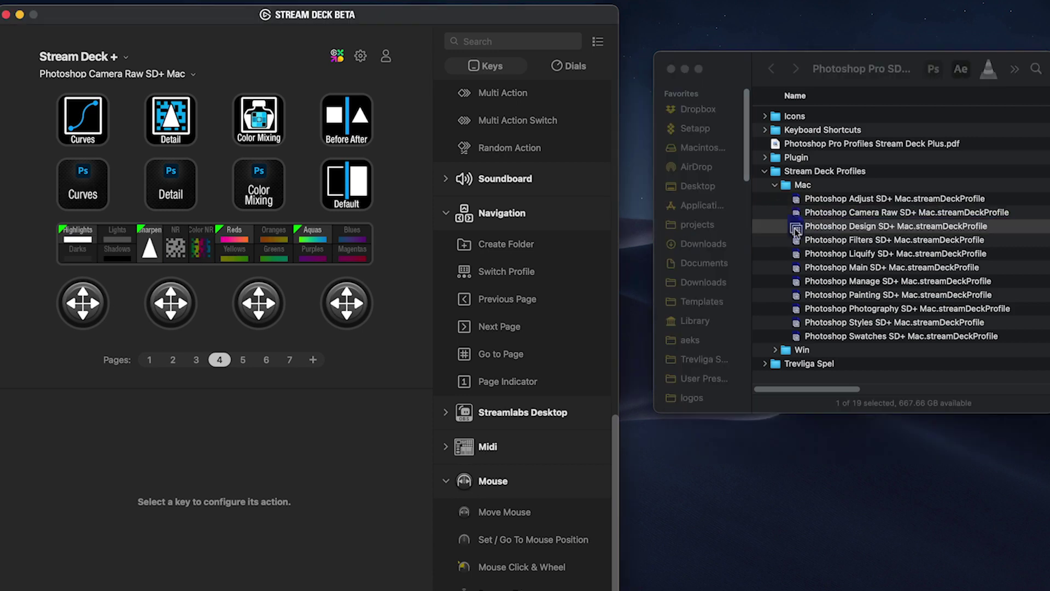
double_click(795, 253)
double_click(795, 267)
double_click(796, 294)
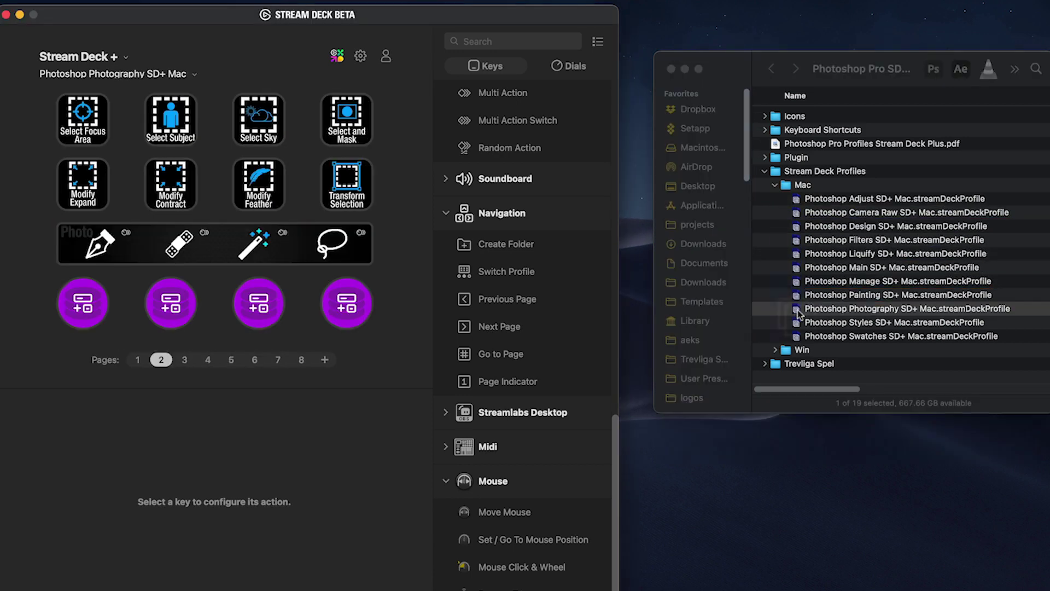
double_click(796, 322)
double_click(797, 335)
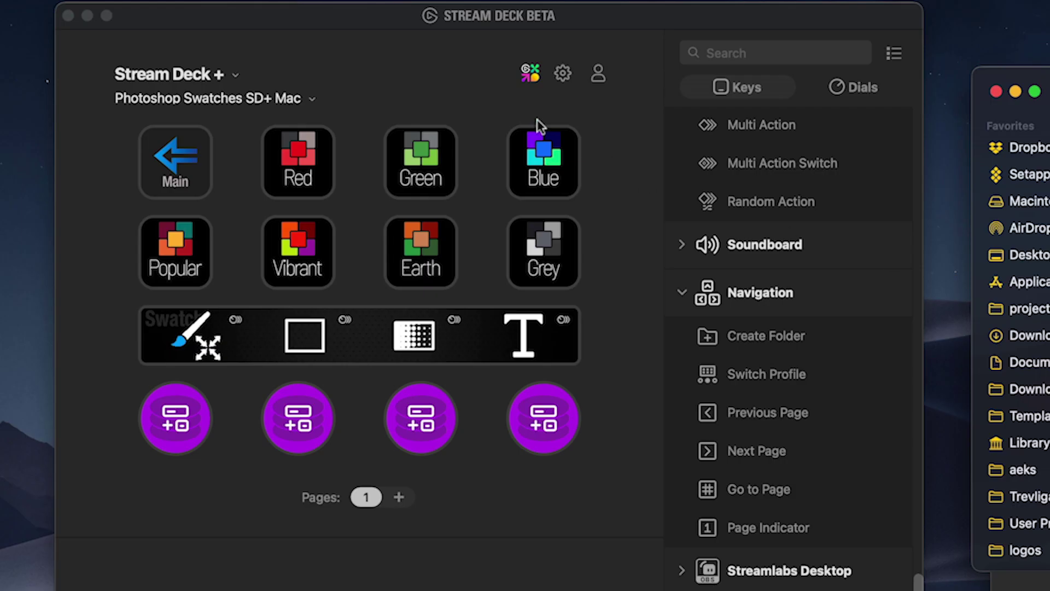
- Check the Stream Deck + profile list and select Photoshop Adjust through Photoshop Swatches in the Profiles preferences
click(304, 99)
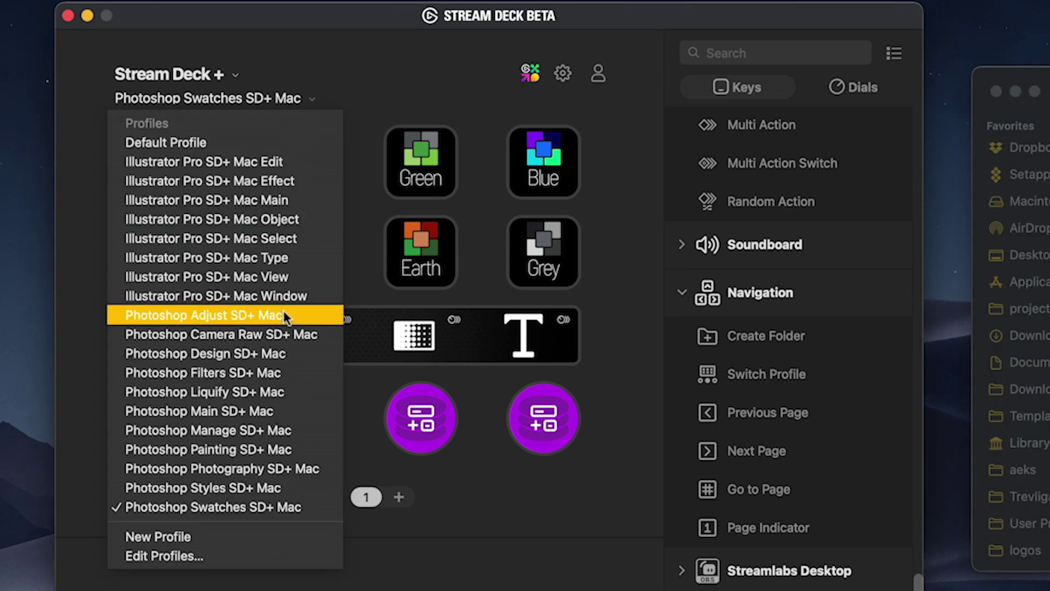
click(457, 40)
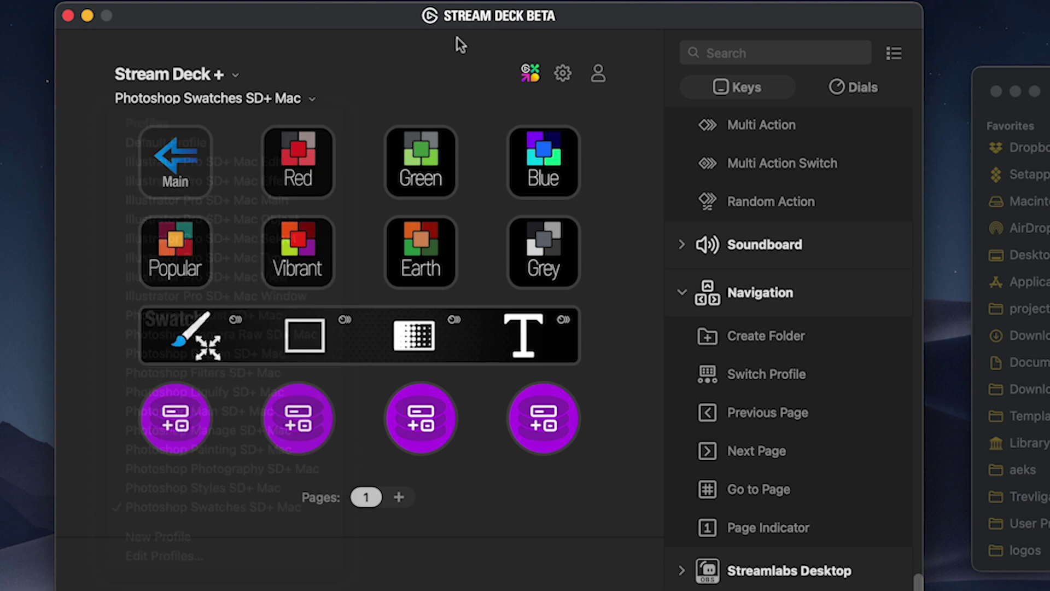
click(563, 73)
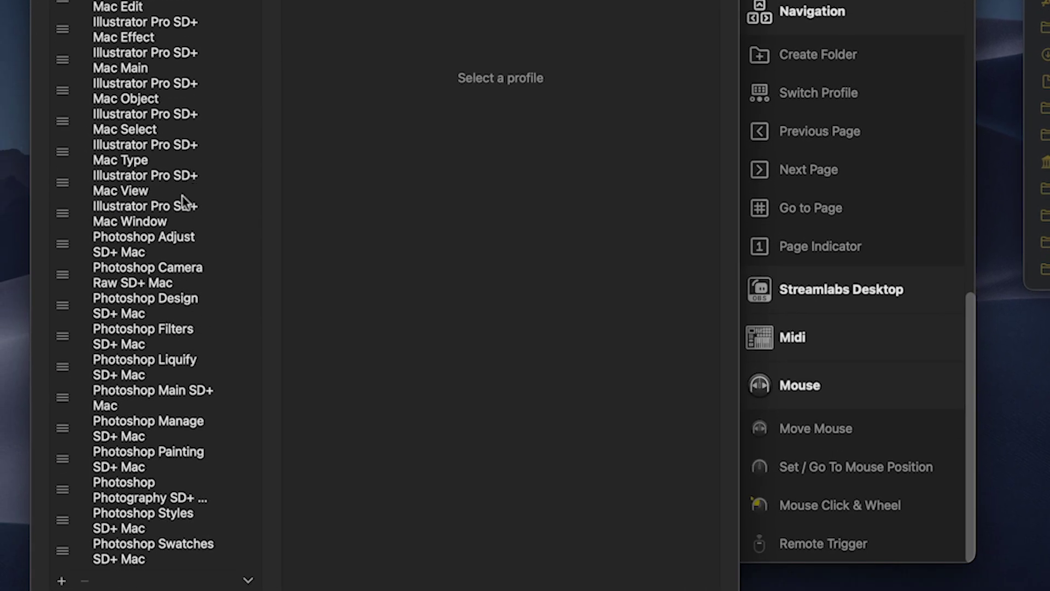
click(196, 243)
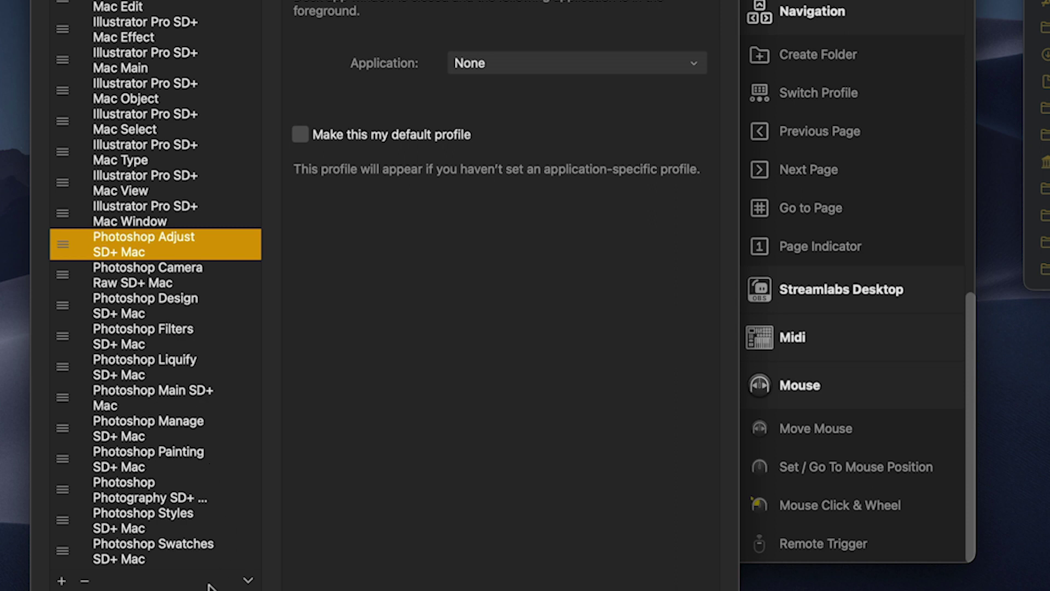
shift+click(176, 556)
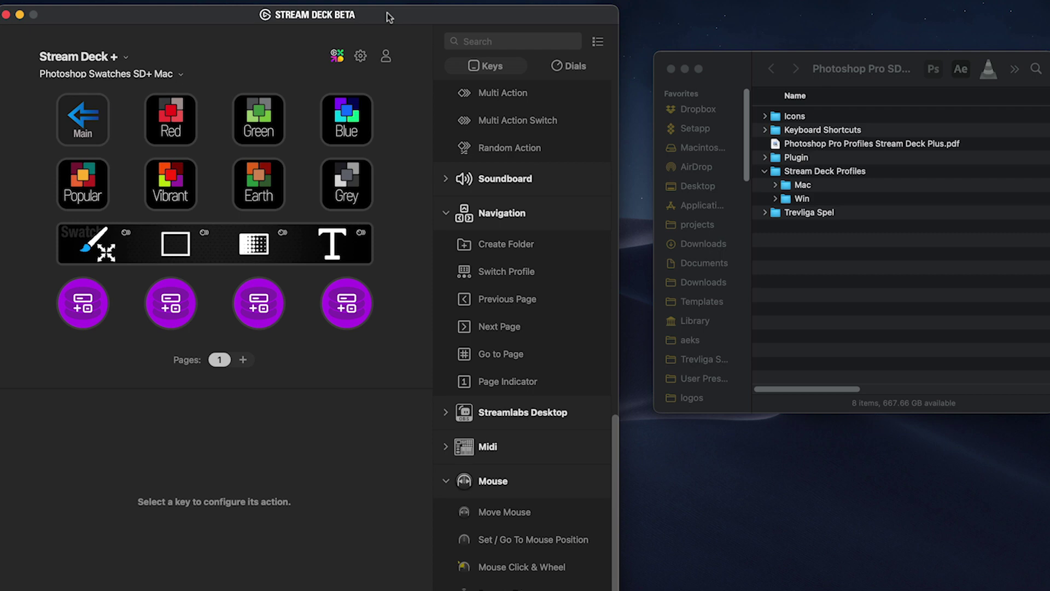
- Open the Photoshop Main SD+ Mac profile and link its Photo key to the Photoshop Photography SD+ Mac profile
click(124, 74)
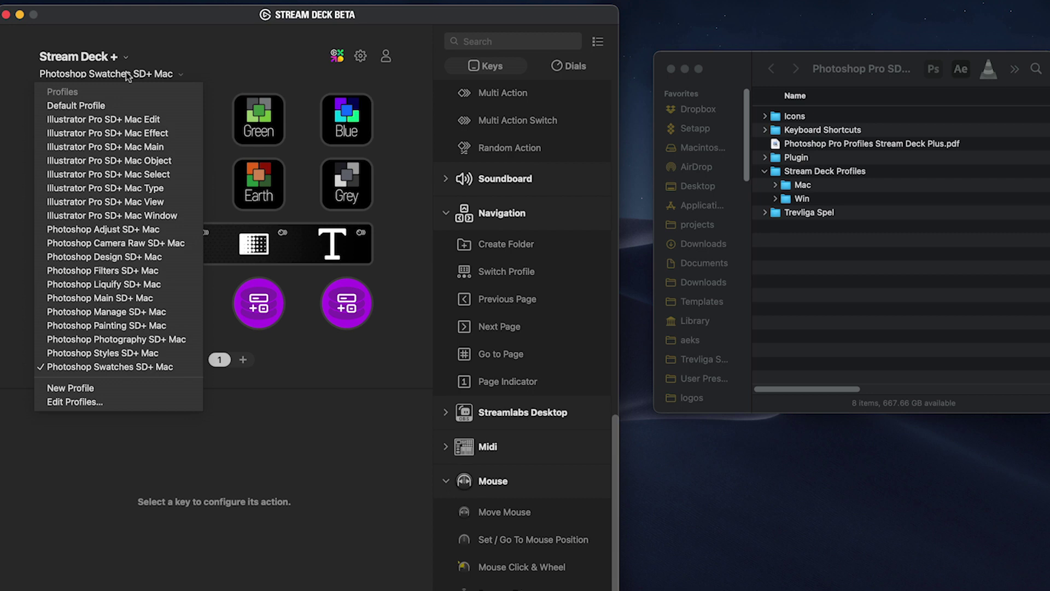
click(164, 298)
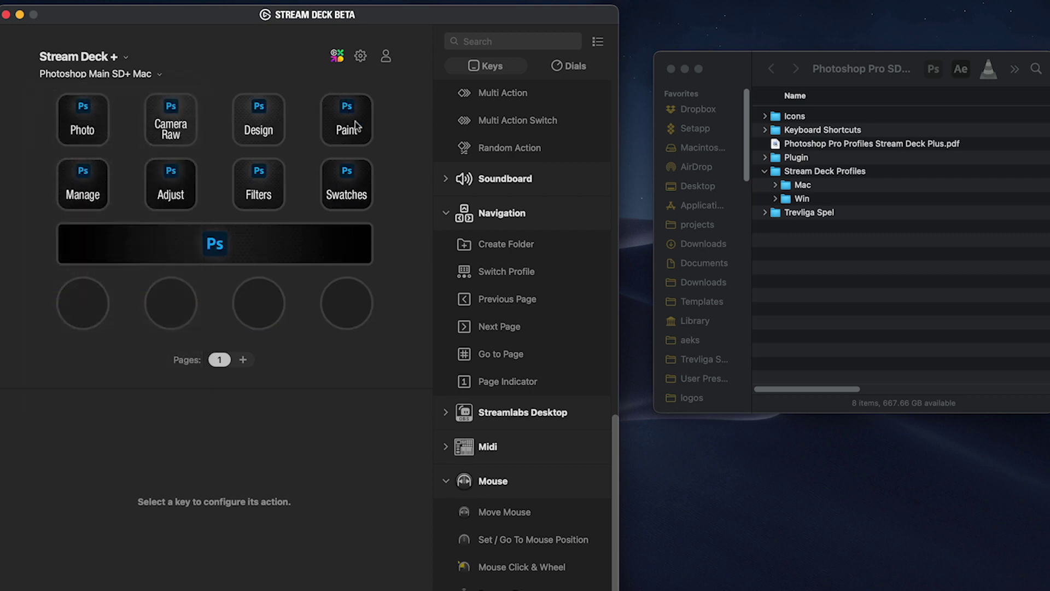
click(97, 113)
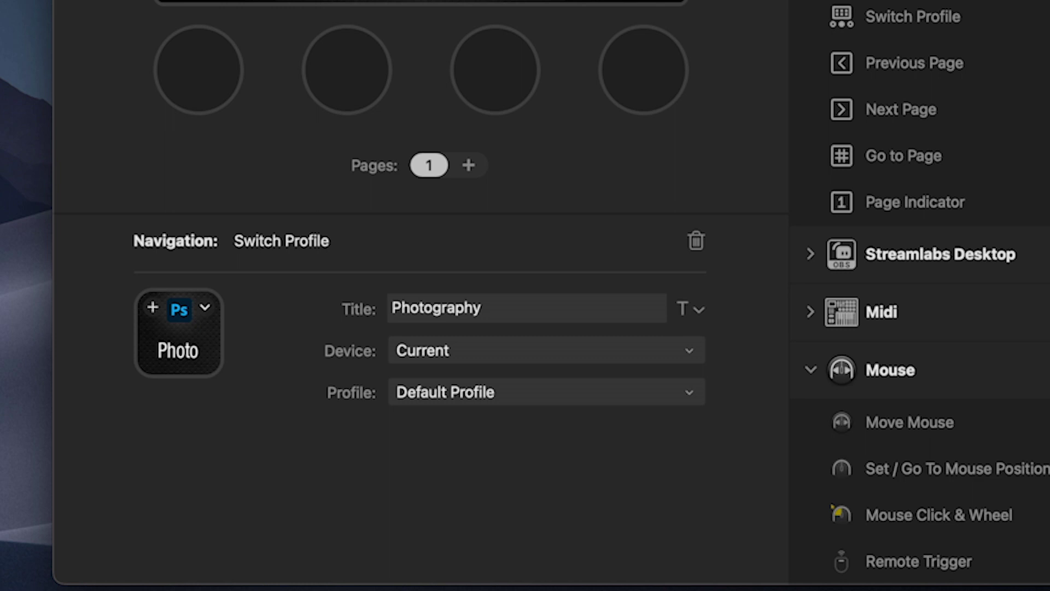
click(441, 398)
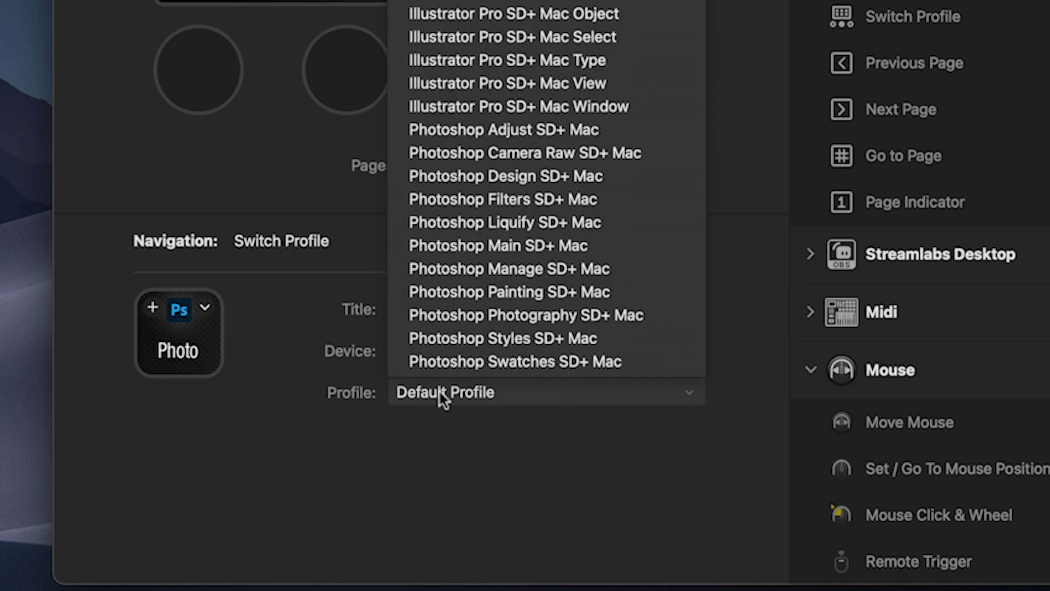
click(515, 315)
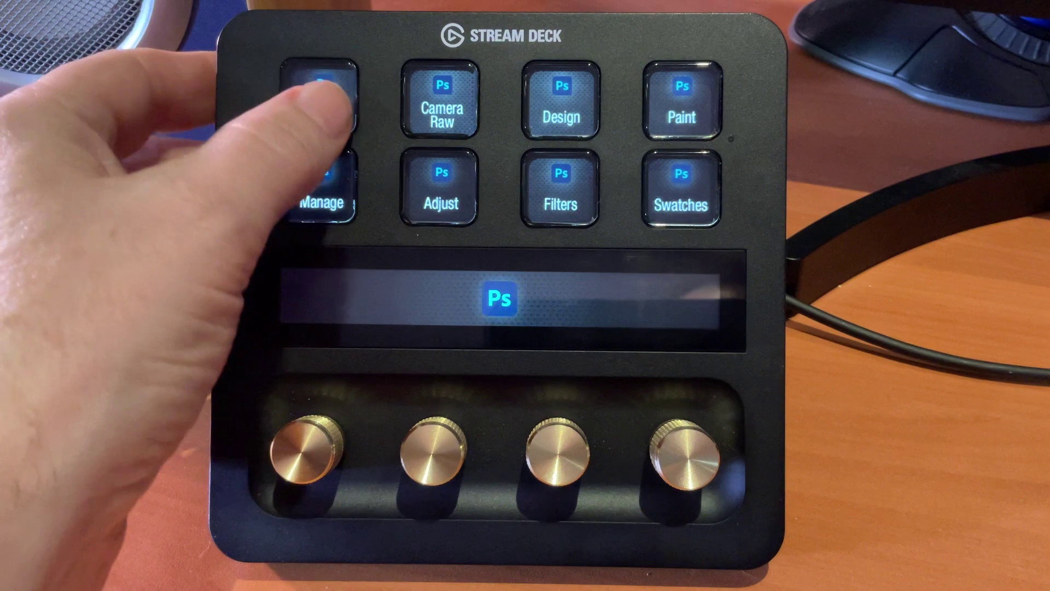
- Test the Photo key on the Stream Deck and return to the Photoshop Main SD+ Mac profile
click(320, 99)
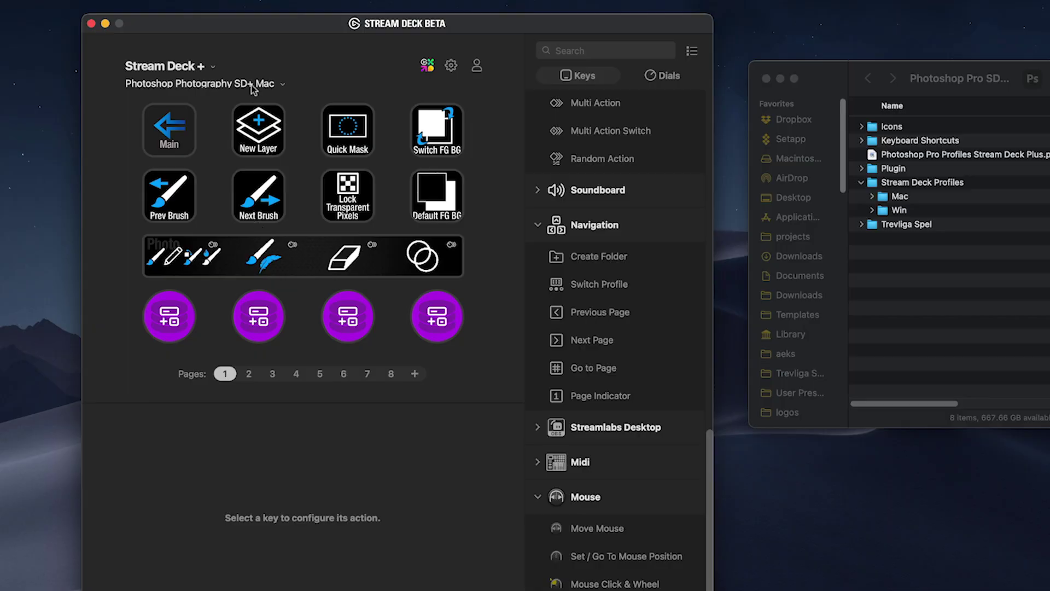
click(253, 86)
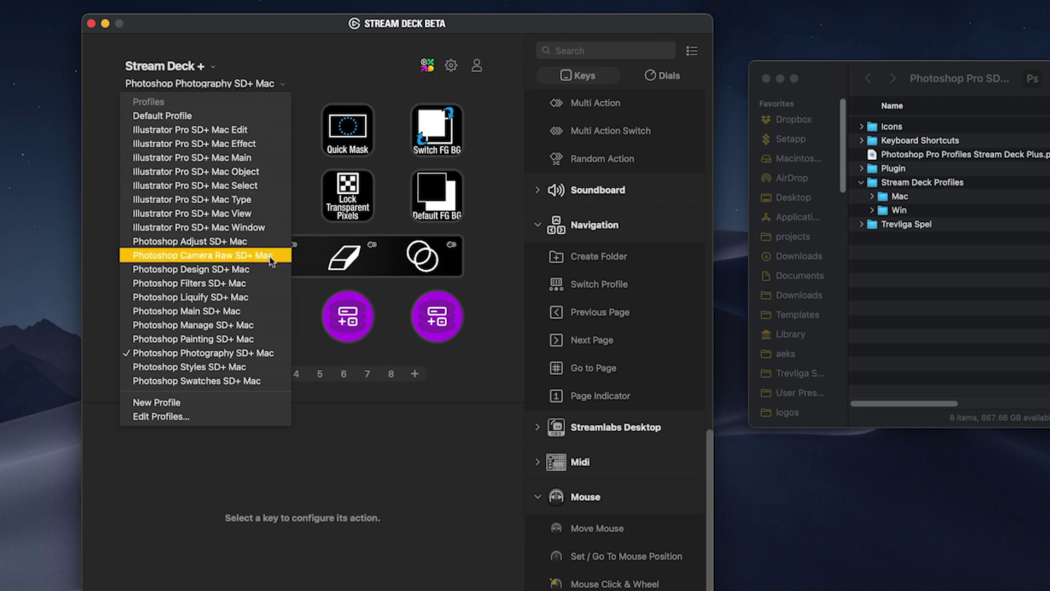
click(252, 310)
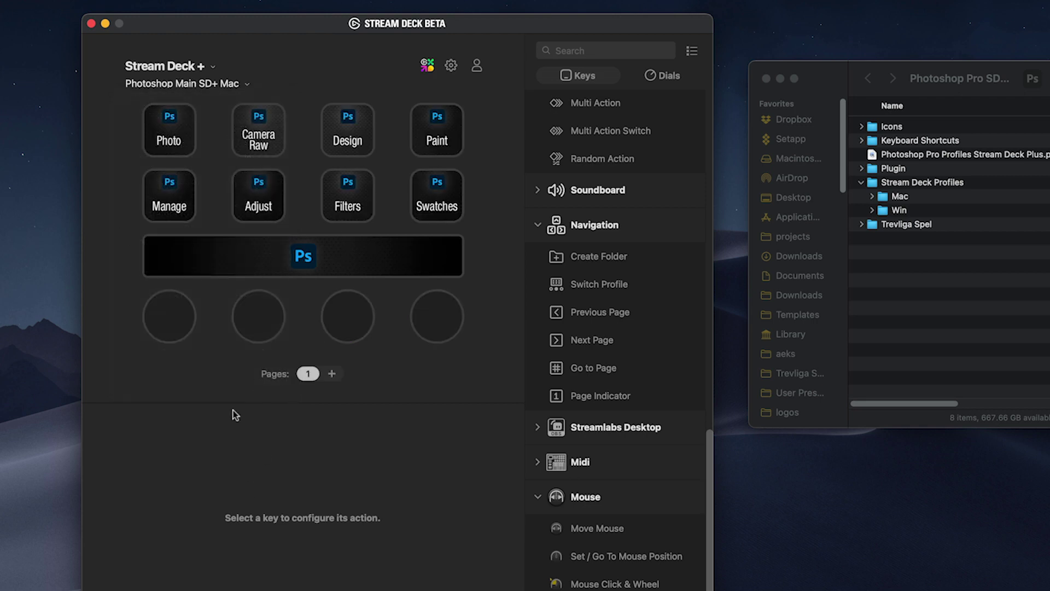
- Link the Camera Raw key to Photoshop Camera Raw SD+ Mac and the Design key to Photoshop Design SD+ Mac
click(249, 150)
click(337, 511)
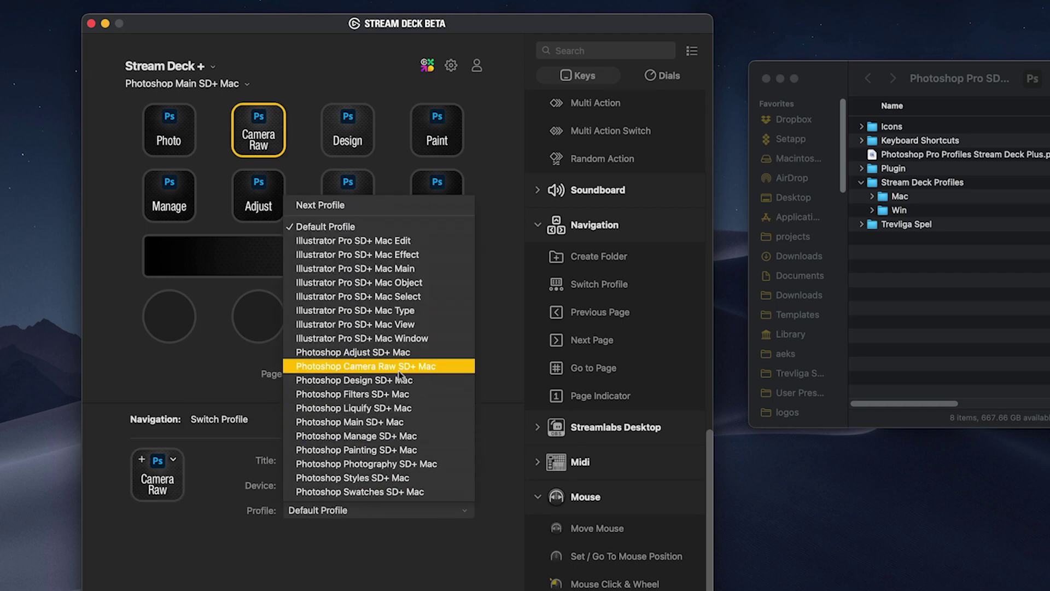
click(398, 370)
click(359, 139)
click(319, 512)
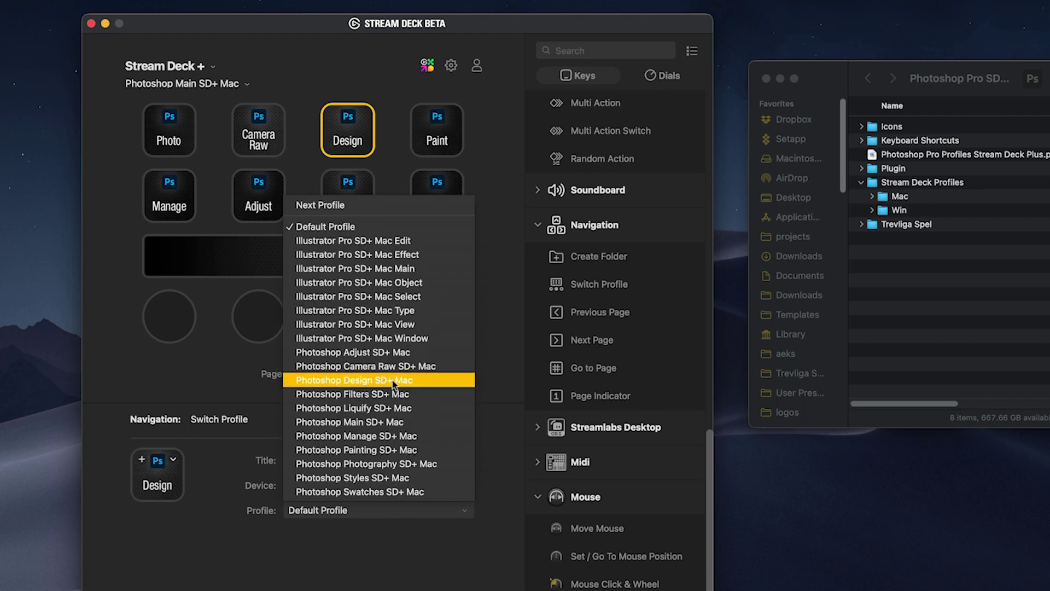
click(392, 384)
- Link the Paint key to Photoshop Painting SD+ Mac and the Manage key to Photoshop Manage SD+ Mac
click(437, 131)
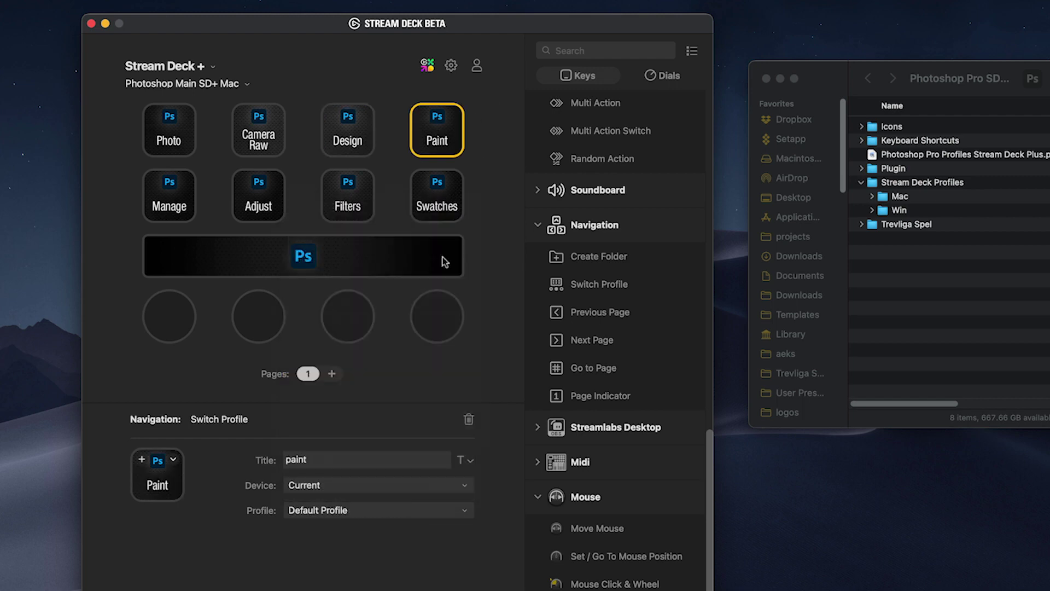
click(325, 511)
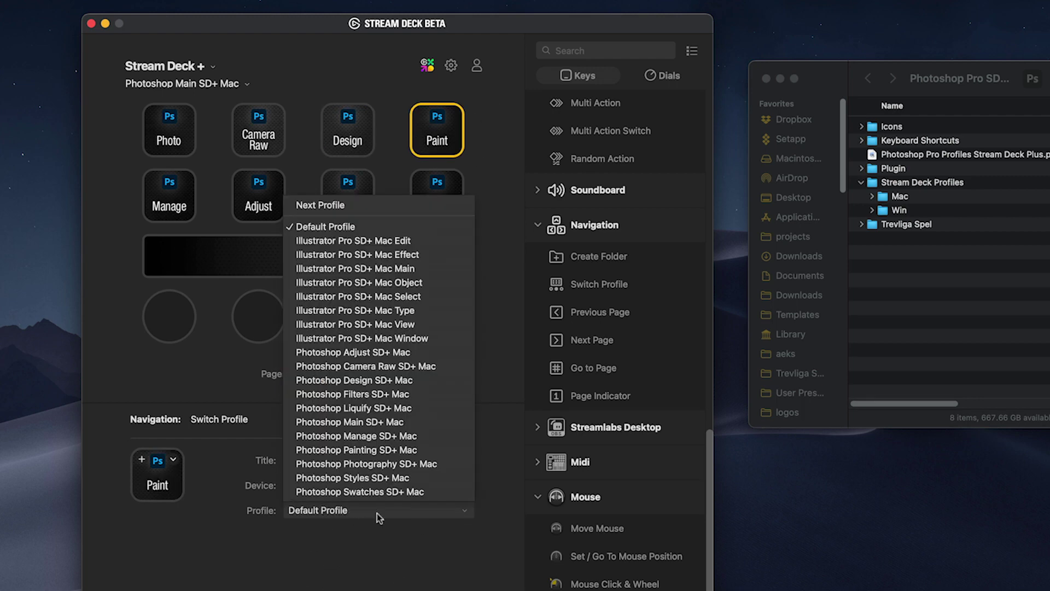
click(396, 450)
click(171, 198)
click(343, 508)
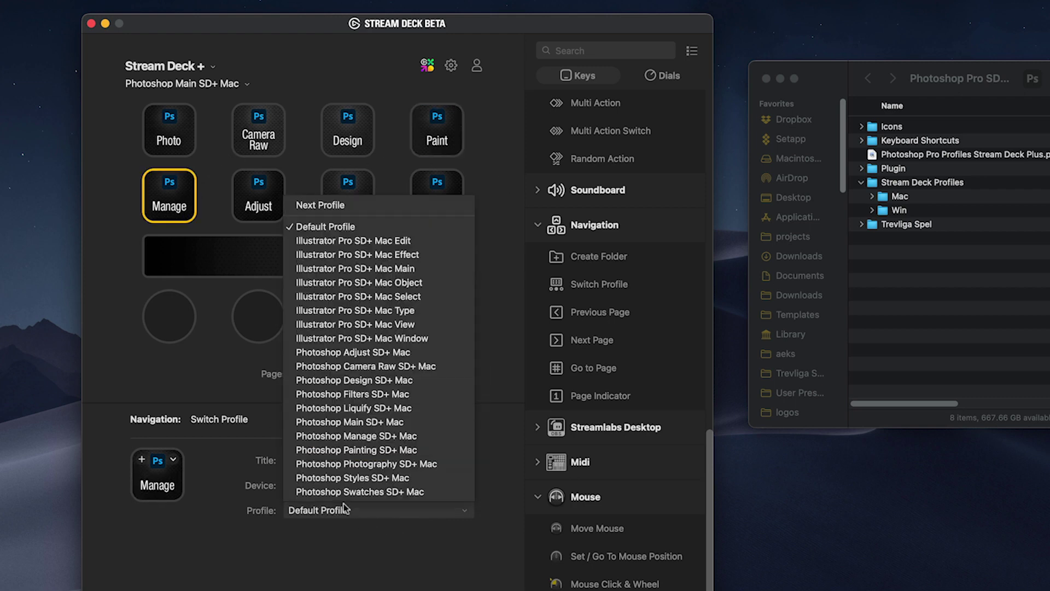
click(352, 432)
- Link the Adjust key to Photoshop Adjust SD+ Mac and the Filters key to Photoshop Filters SD+ Mac
click(258, 195)
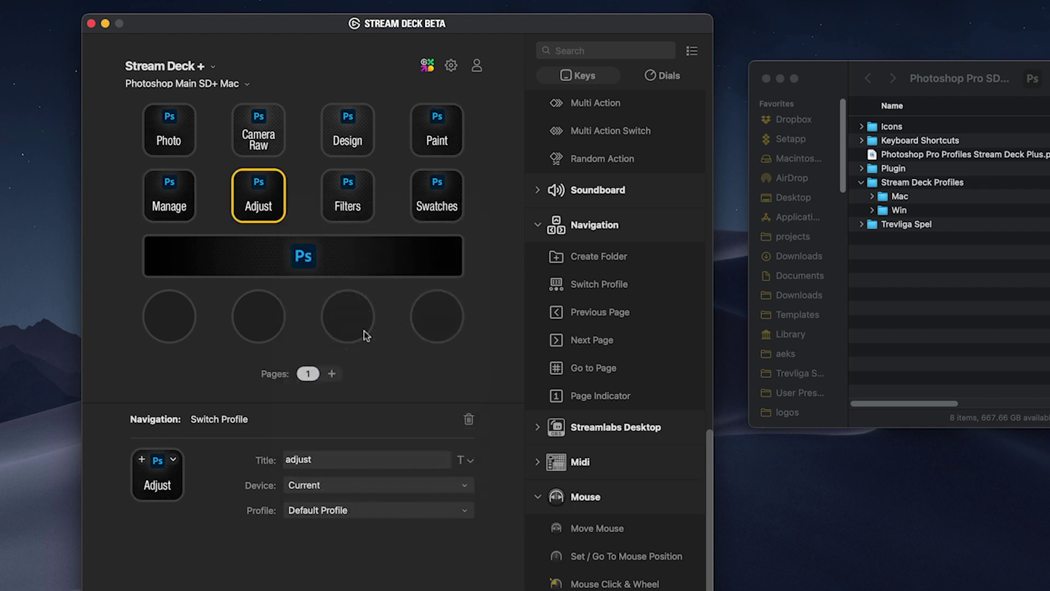
click(332, 511)
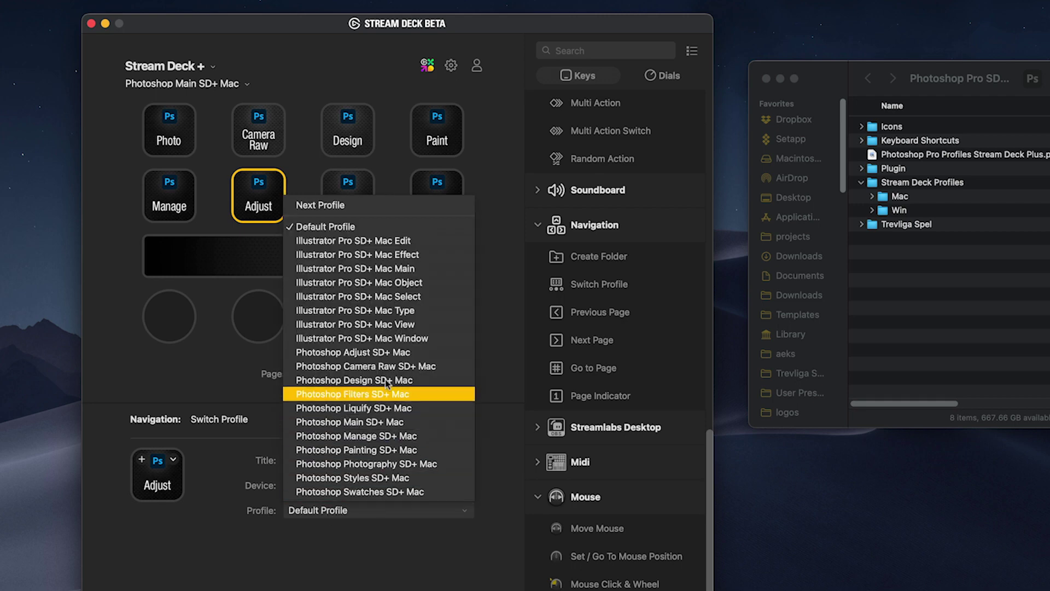
click(353, 352)
click(350, 203)
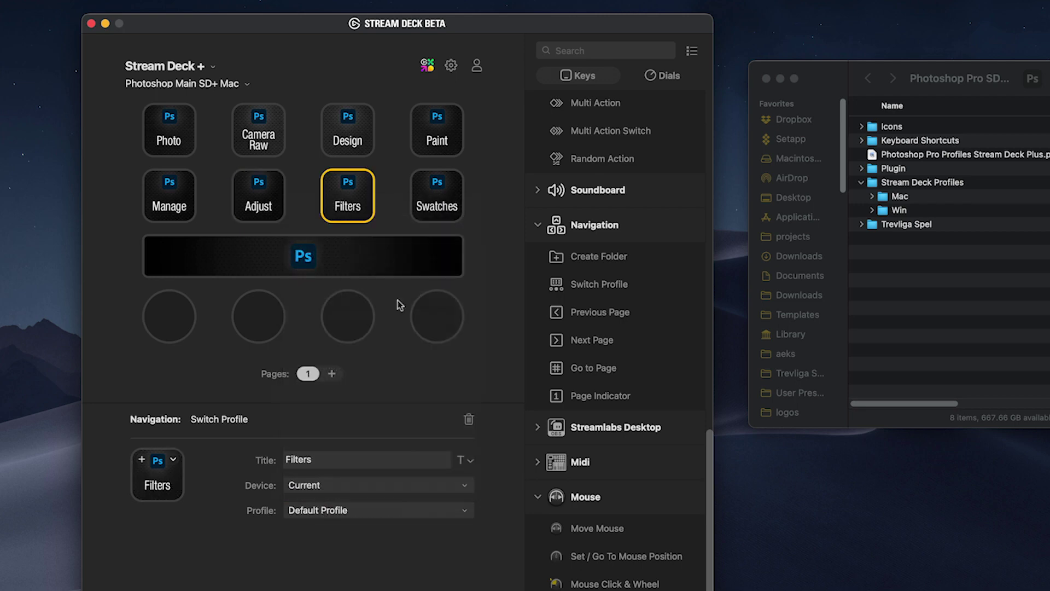
click(359, 516)
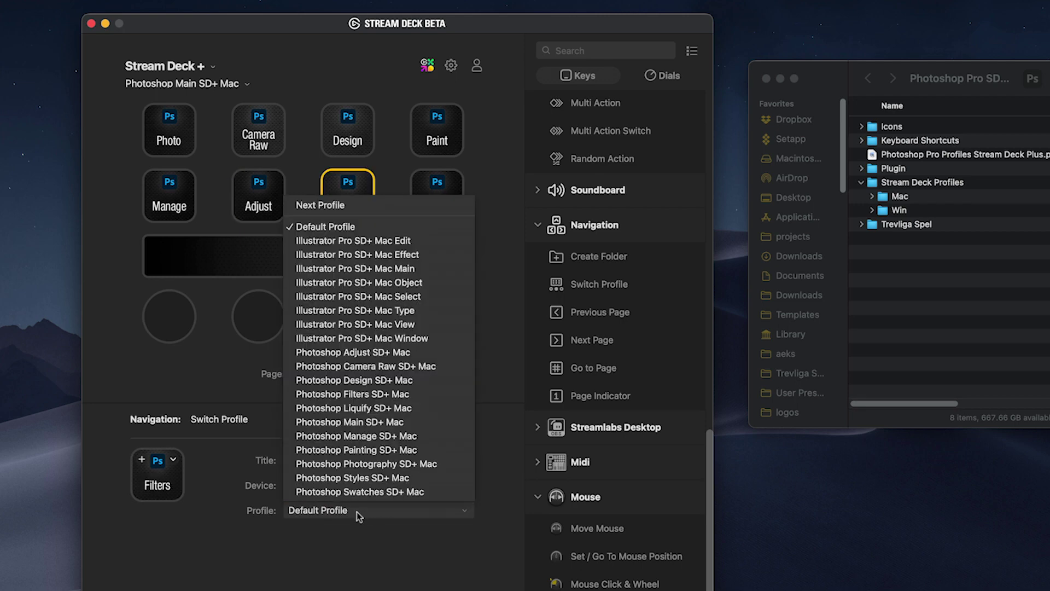
click(374, 394)
- Link the Swatches key to the Photoshop Swatches SD+ Mac profile
click(429, 189)
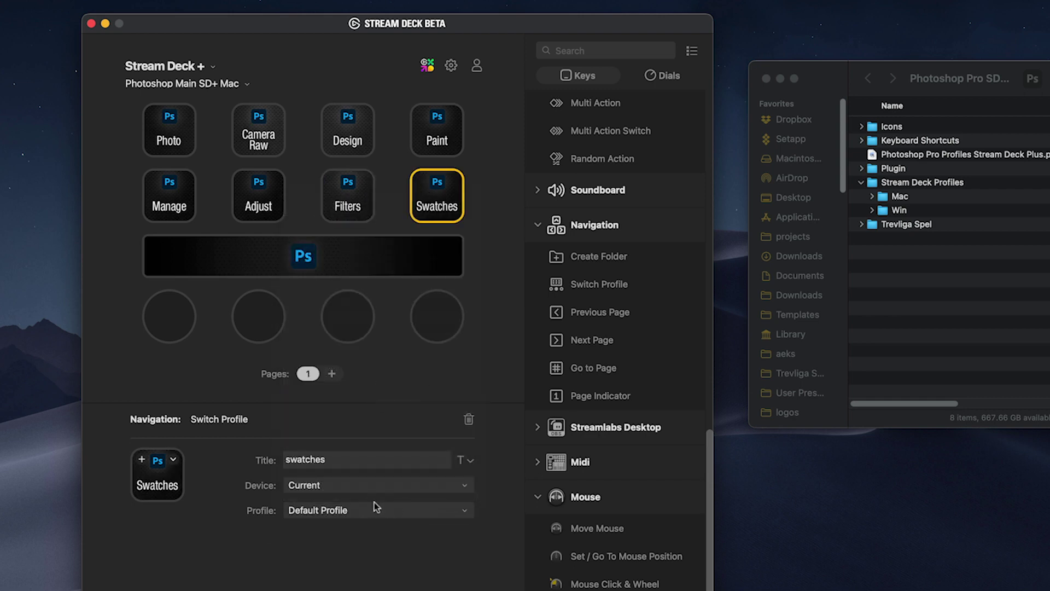
click(363, 510)
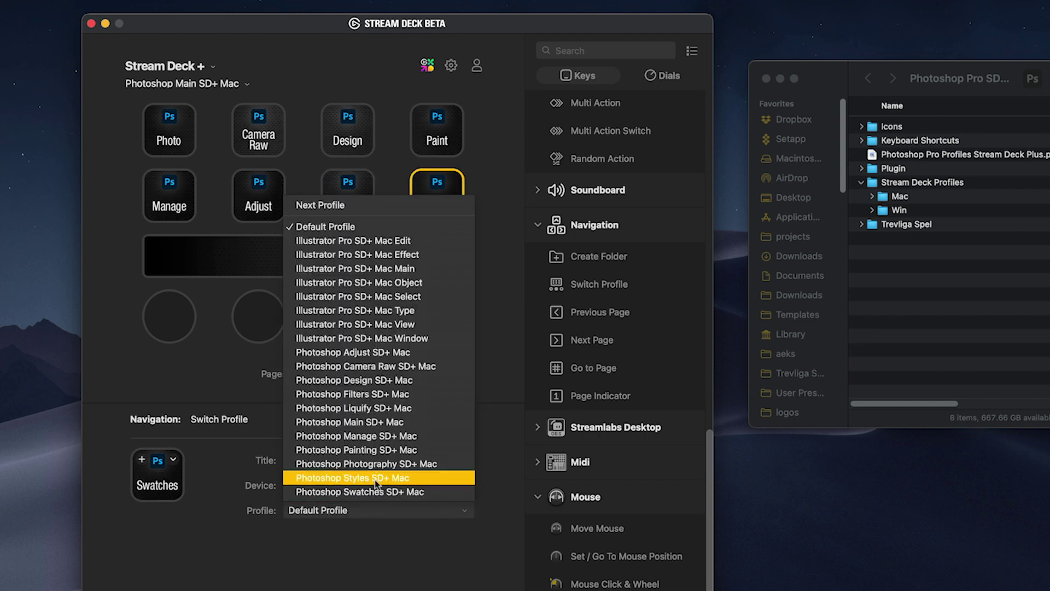
click(375, 488)
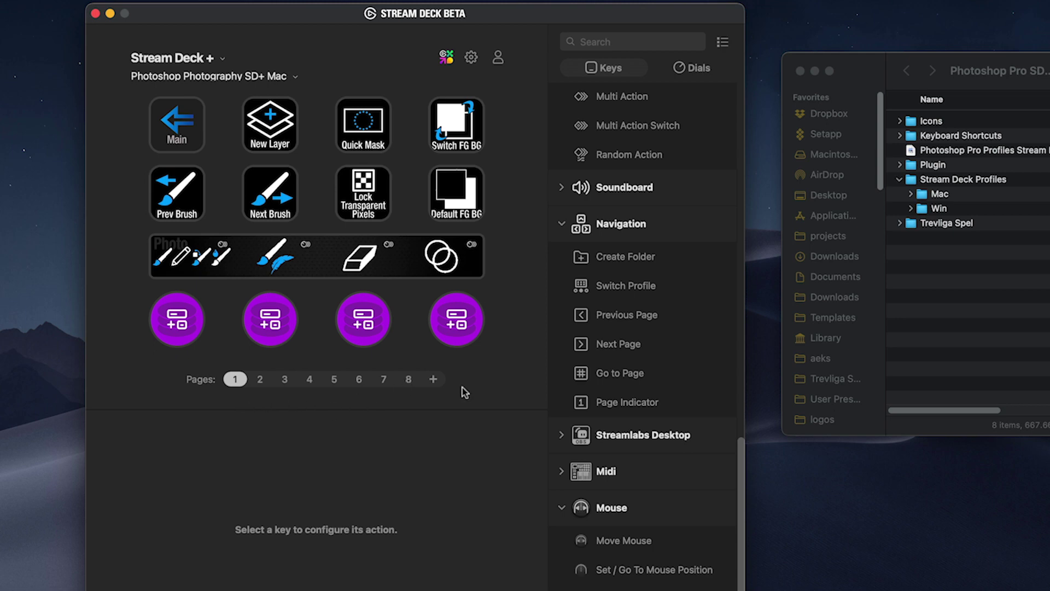
- On page 3 of Photoshop Photography SD+ Mac, set the Camera Raw multi action's Switch Profile to Photoshop Camera Raw SD+ Mac
click(285, 380)
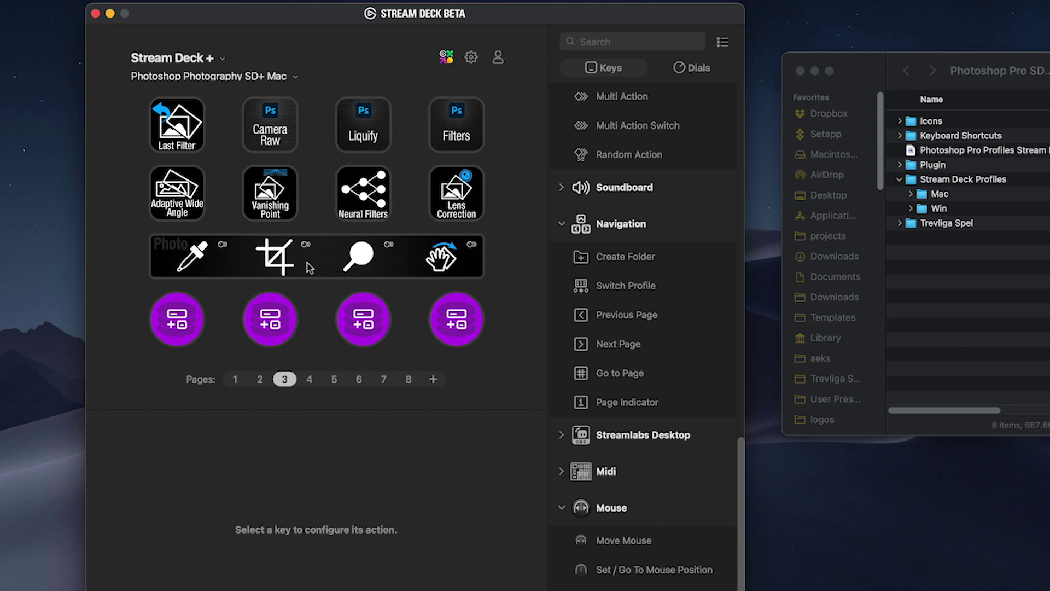
click(280, 133)
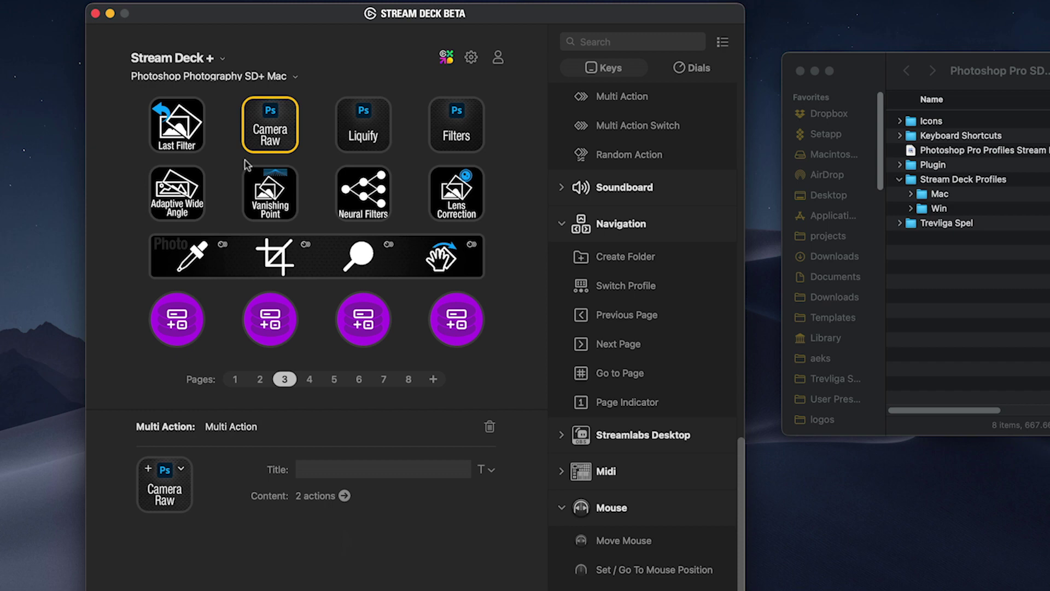
double_click(257, 134)
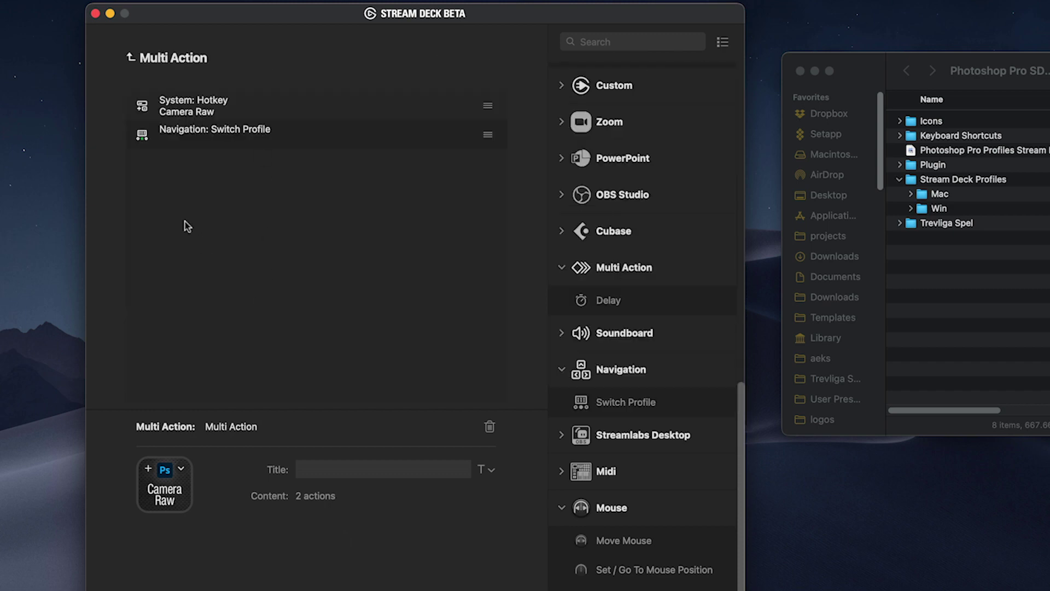
click(245, 141)
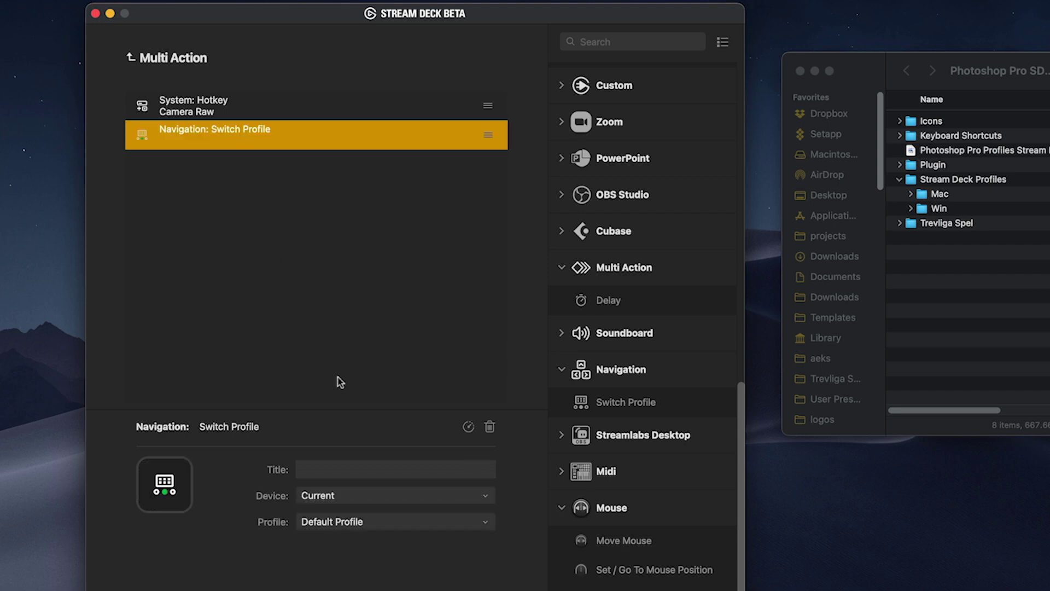
click(376, 521)
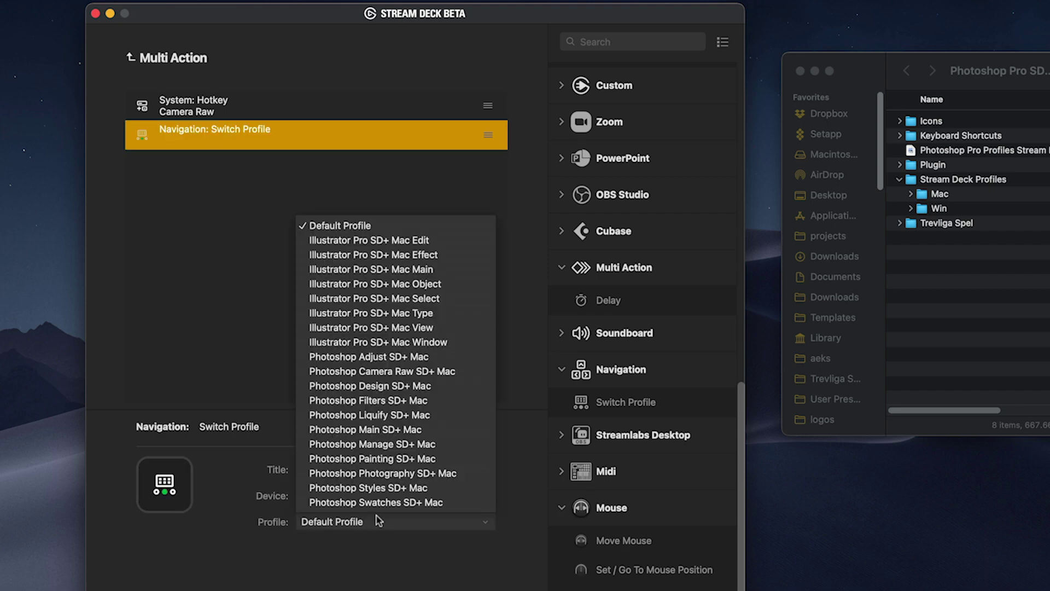
click(401, 371)
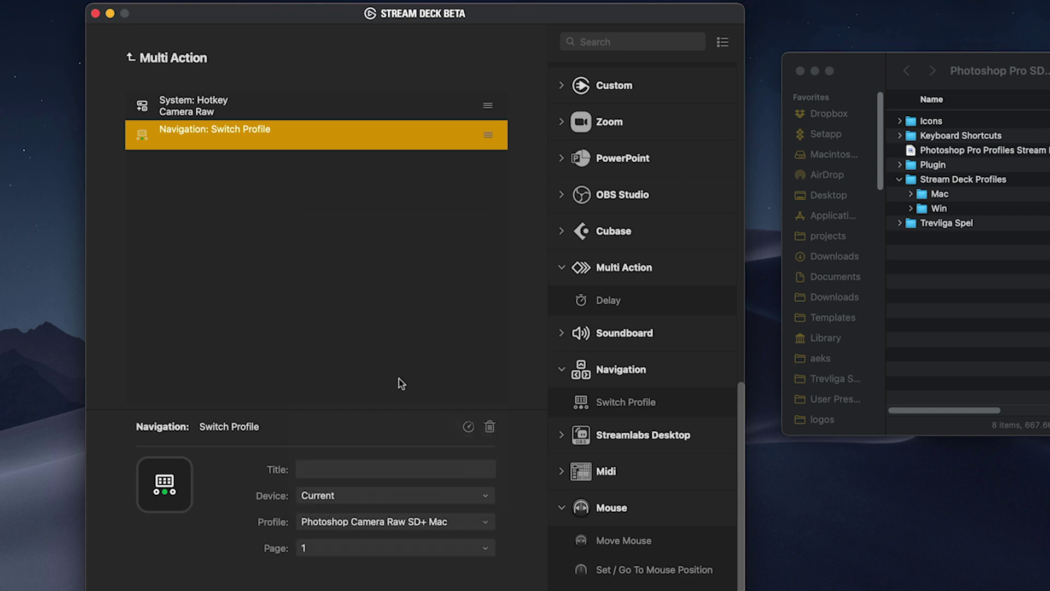
click(132, 60)
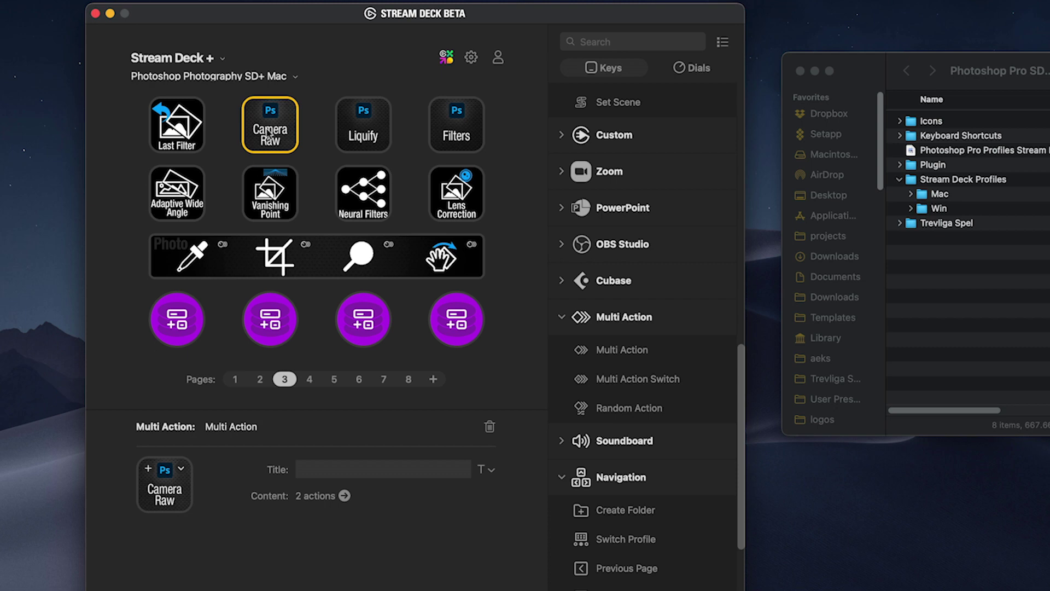
- Set the Switch Profile action inside the Liquify multi action to Photoshop Liquify SD+ Mac and return to the key layout
click(377, 132)
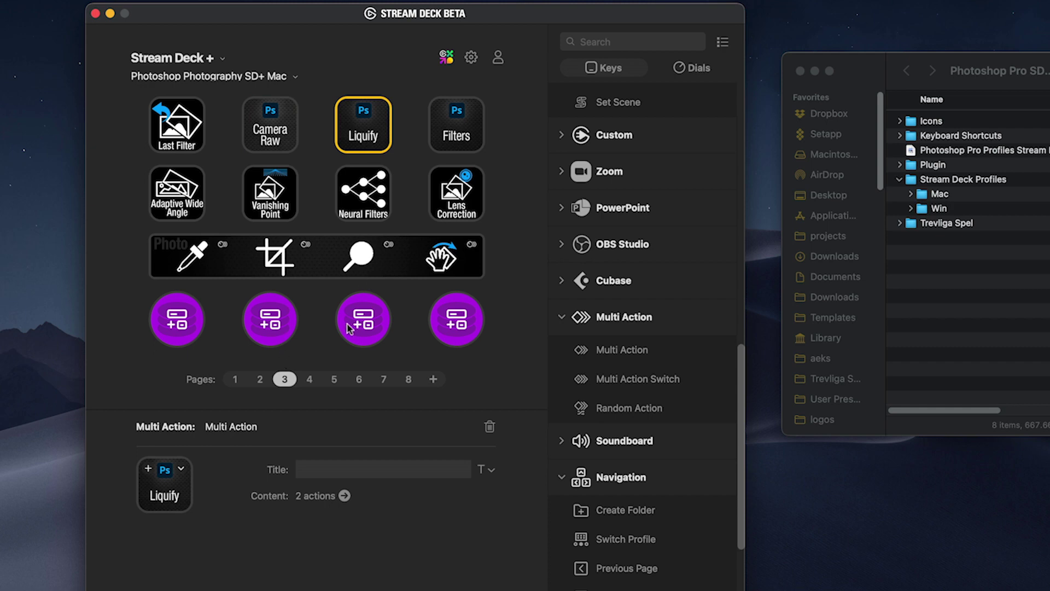
double_click(363, 117)
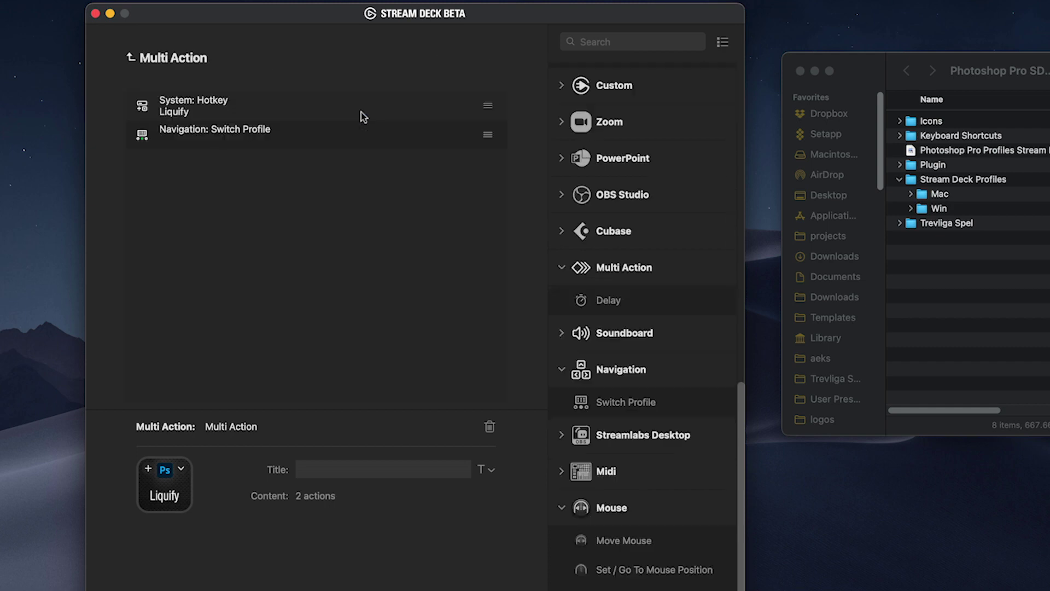
click(280, 139)
click(405, 521)
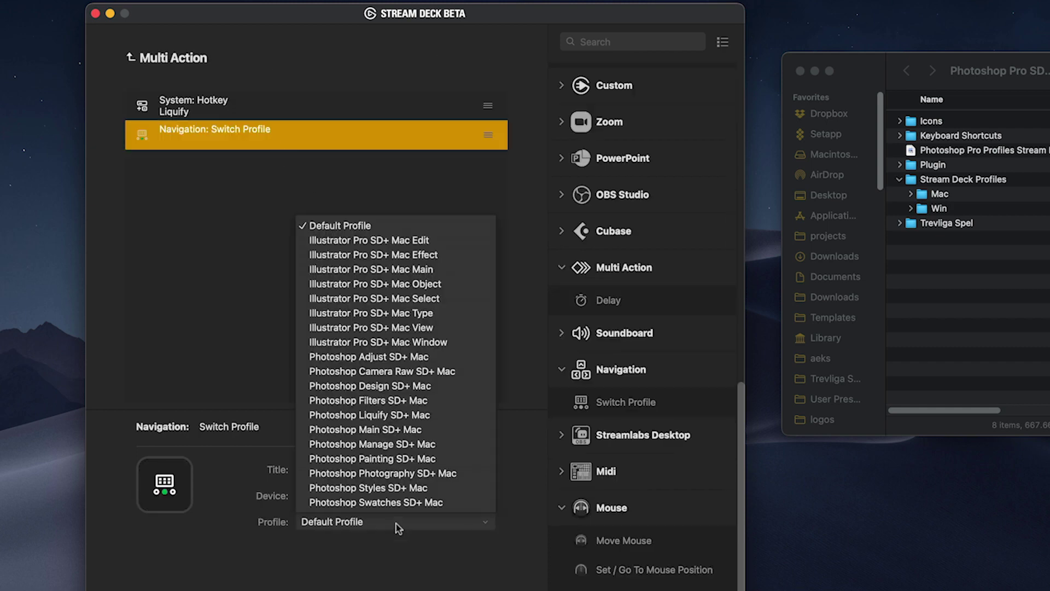
click(406, 419)
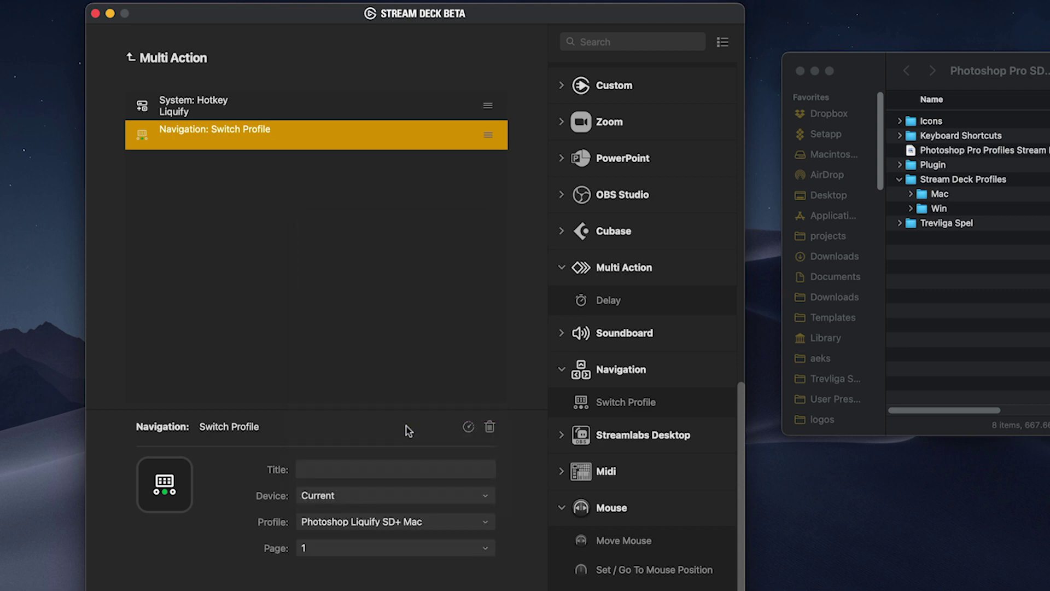
click(131, 58)
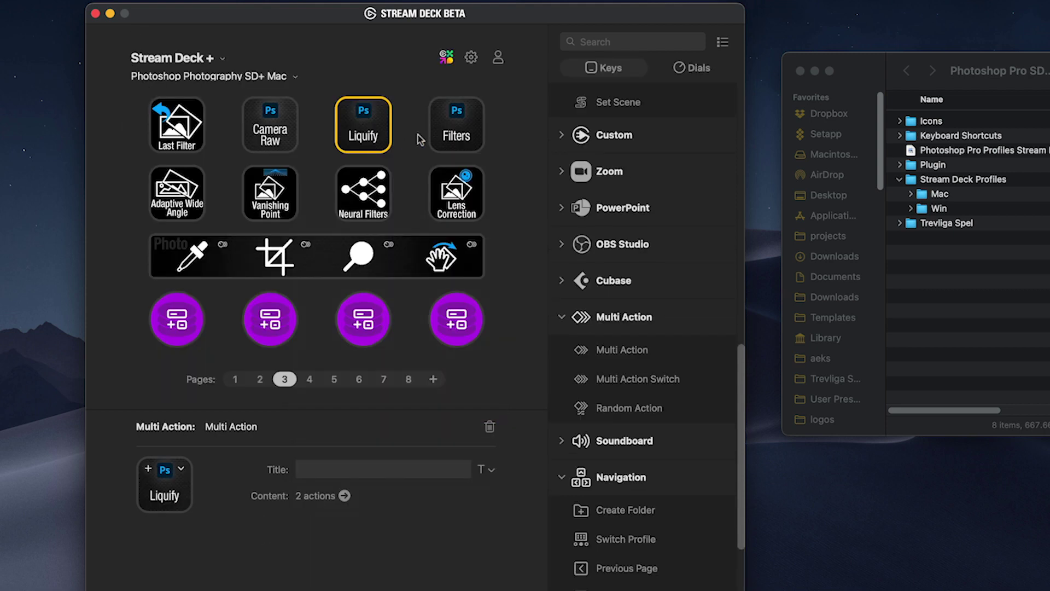
- Link the Photography profile's Filters key to Photoshop Filters SD+ Mac and return to the Photoshop Main SD+ Mac profile
click(453, 139)
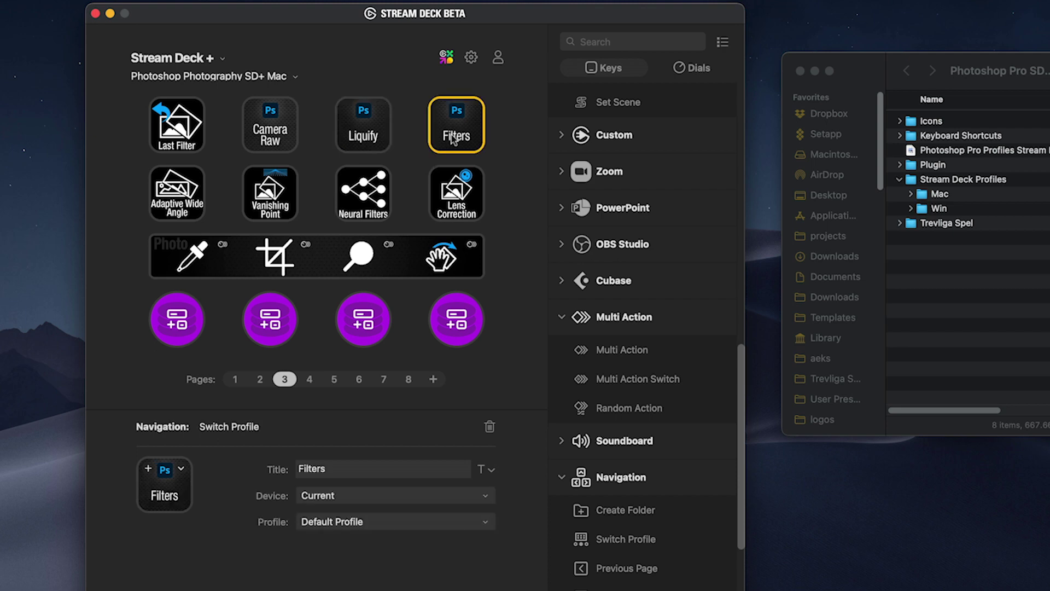
click(364, 523)
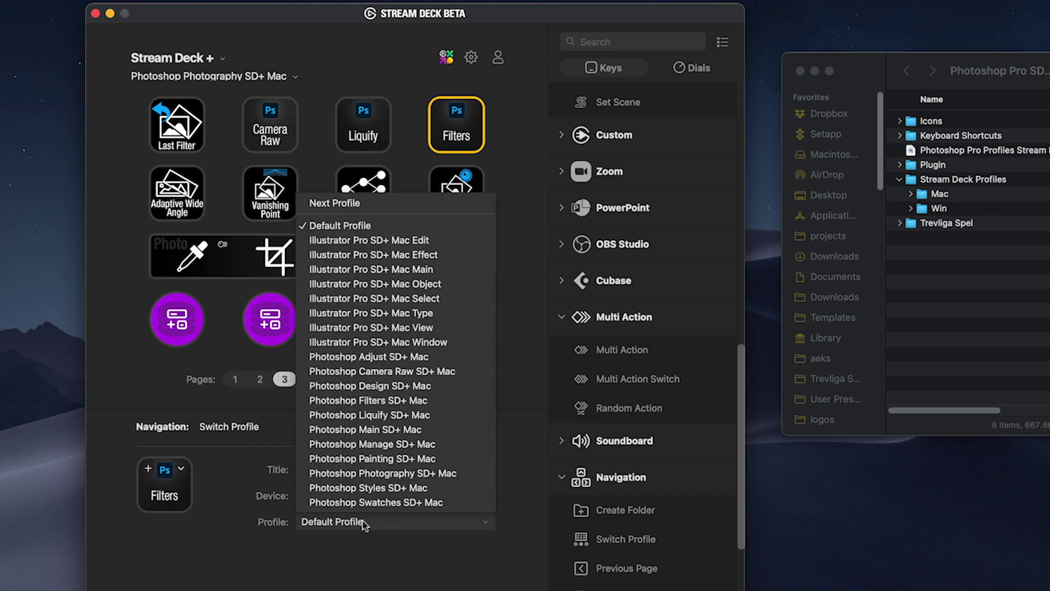
click(394, 403)
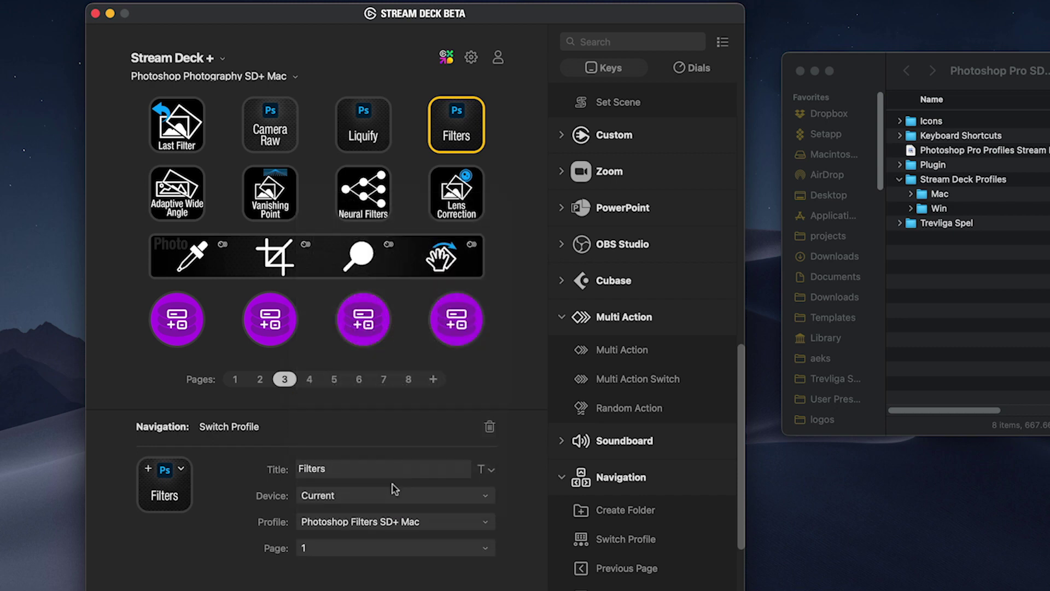
click(252, 77)
click(284, 313)
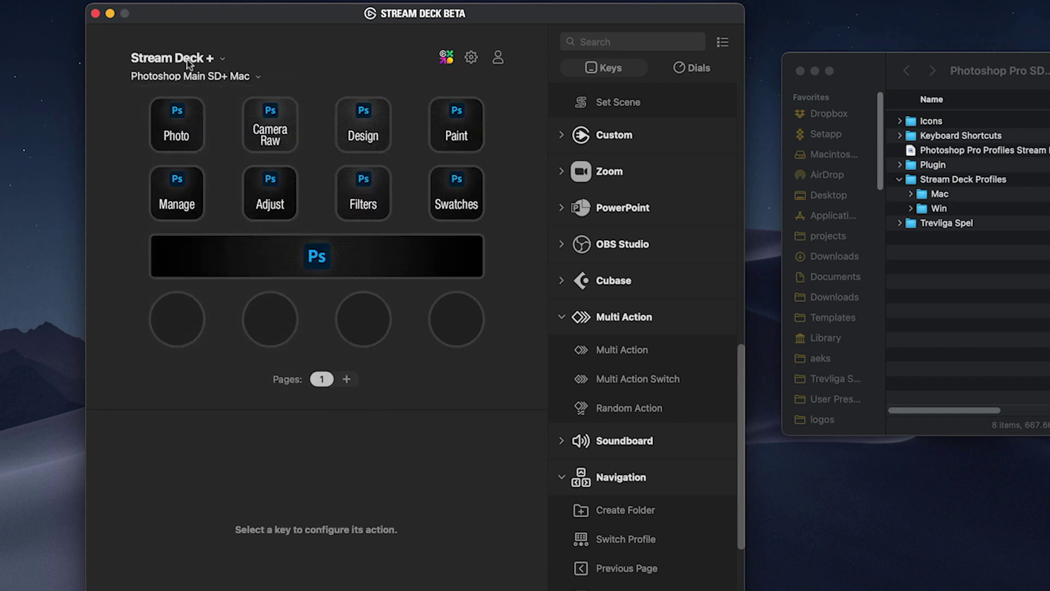
- In Photoshop Design SD+ Mac, link the Styles key to Photoshop Styles SD+ Mac and return to the Photoshop Main SD+ Mac profile
click(198, 74)
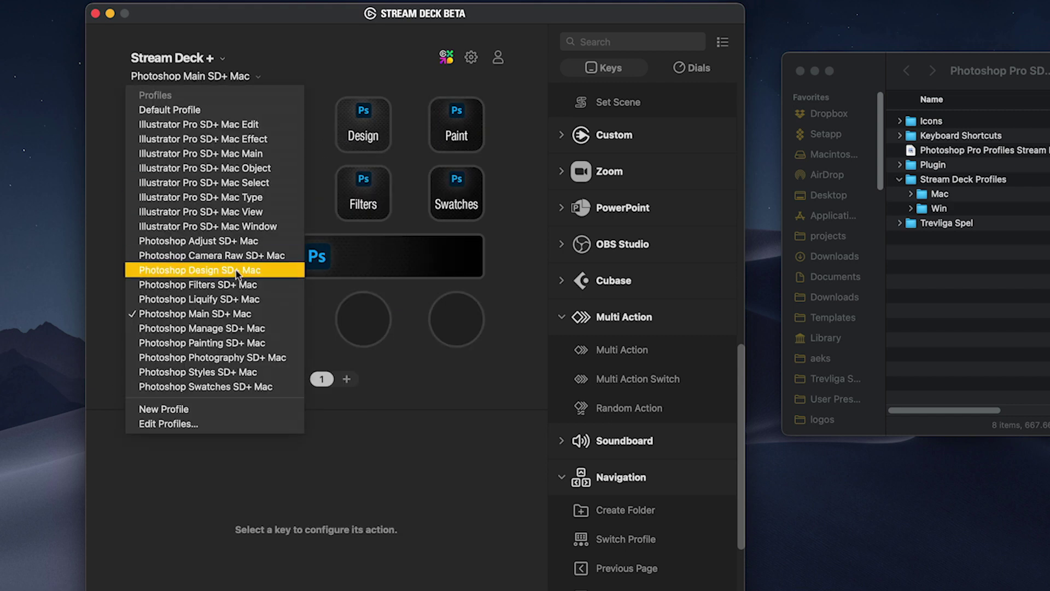
click(235, 270)
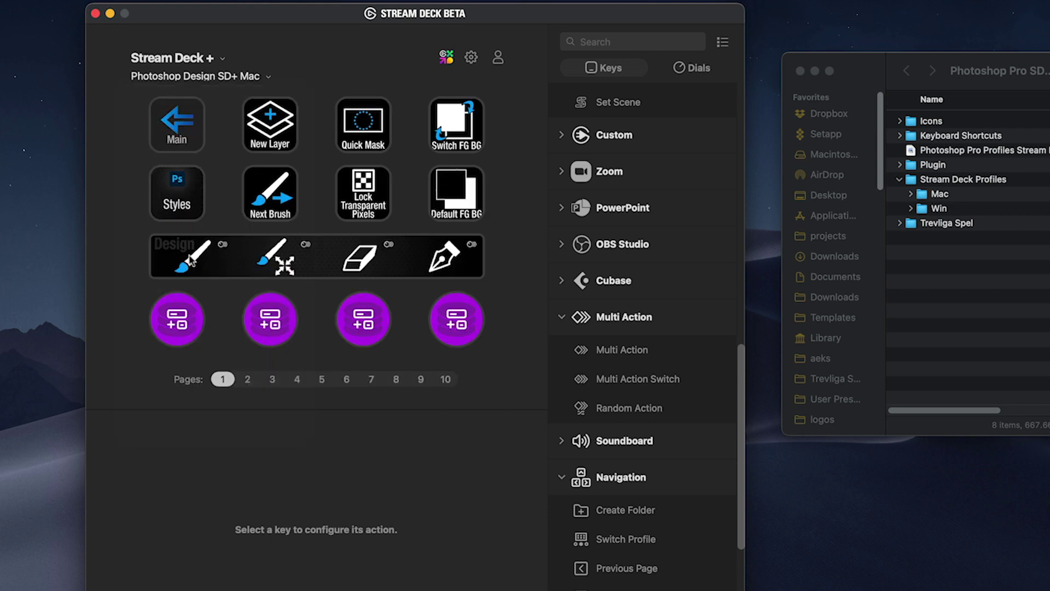
click(163, 197)
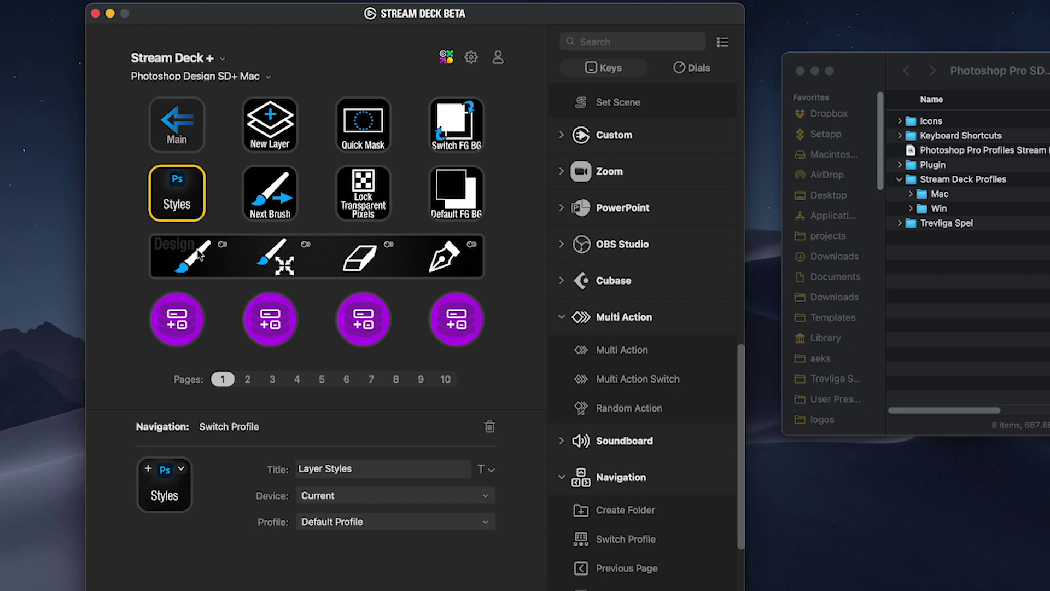
click(378, 523)
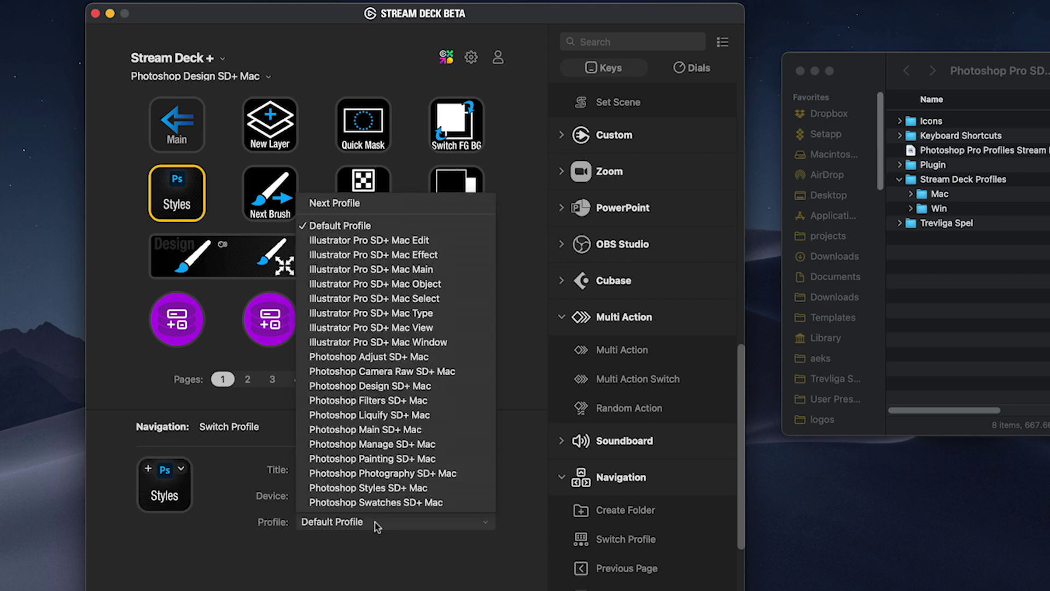
click(399, 487)
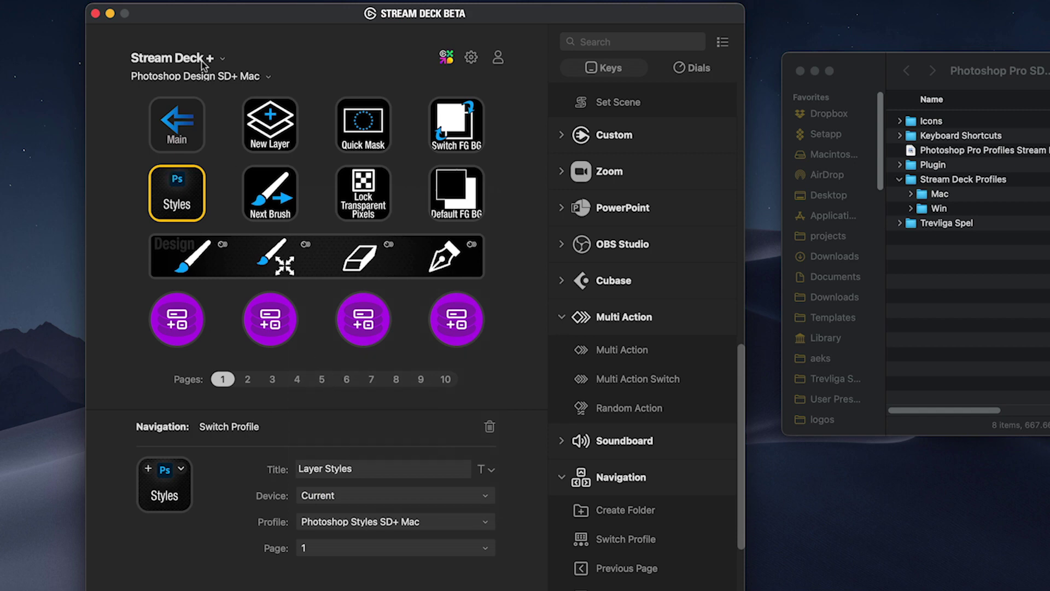
click(205, 77)
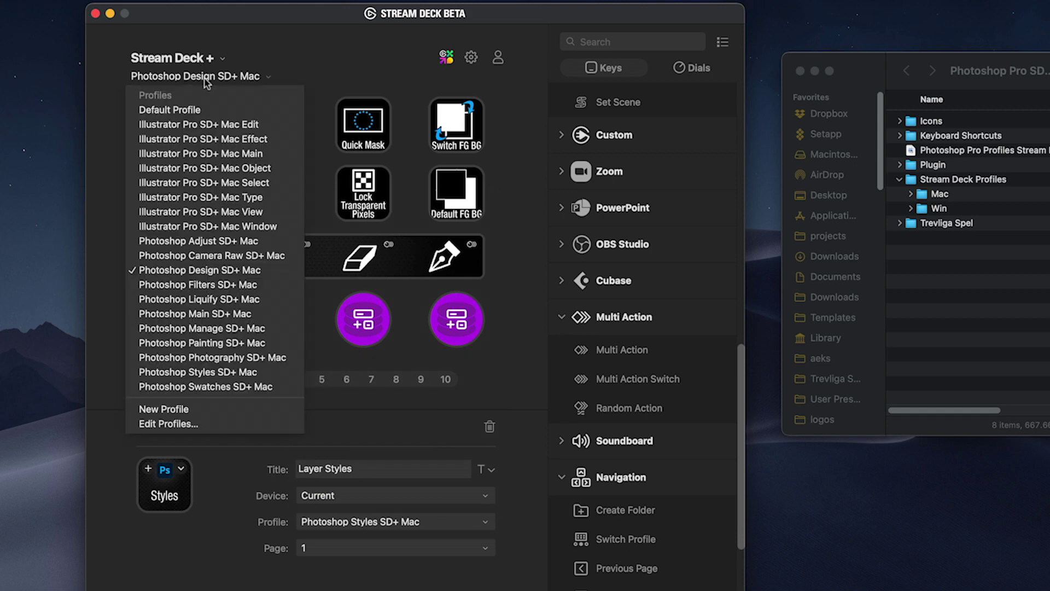
click(264, 312)
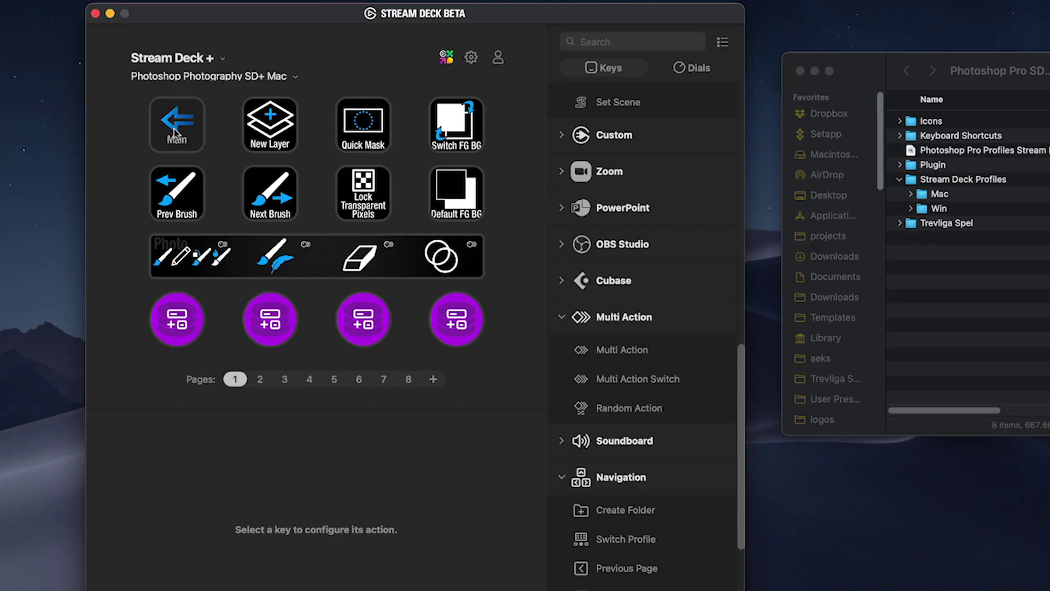
- Link the Main keys of the Photoshop Photography SD+ Mac and Photoshop Camera Raw SD+ Mac profiles to Photoshop Main SD+ Mac
click(175, 132)
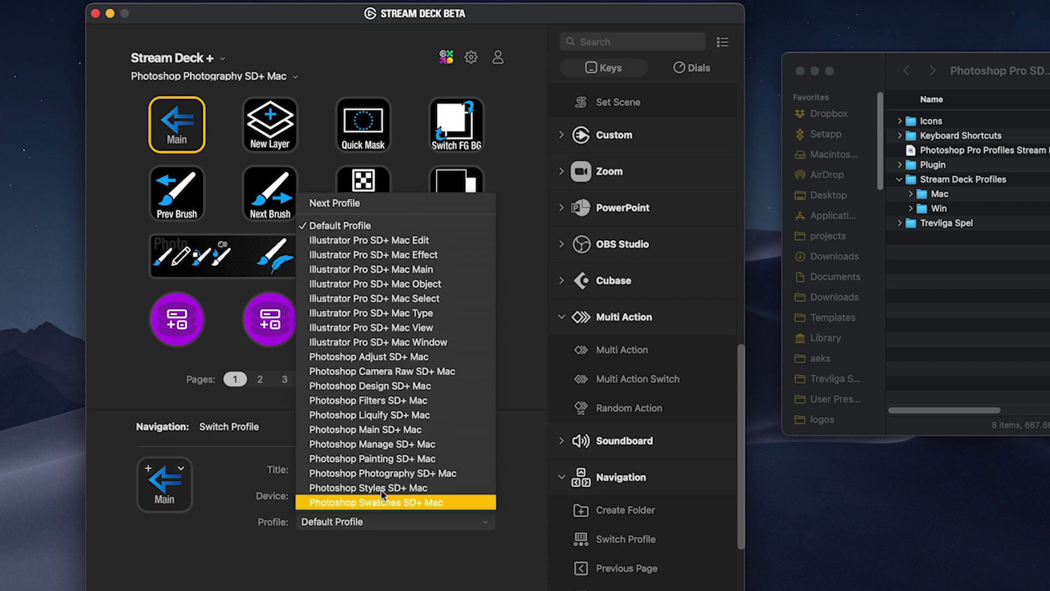
click(386, 433)
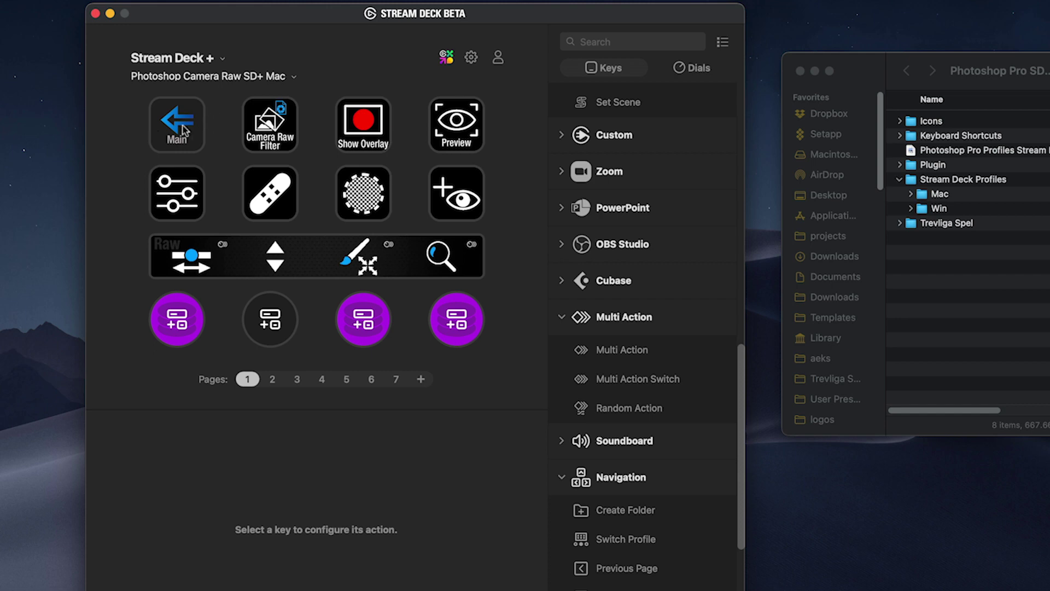
click(183, 132)
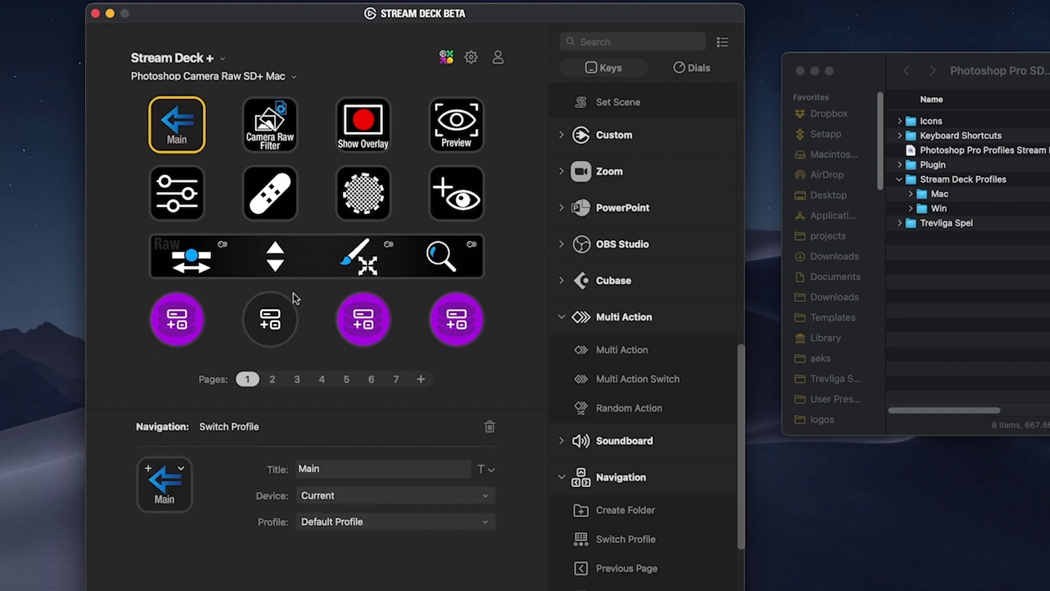
click(354, 524)
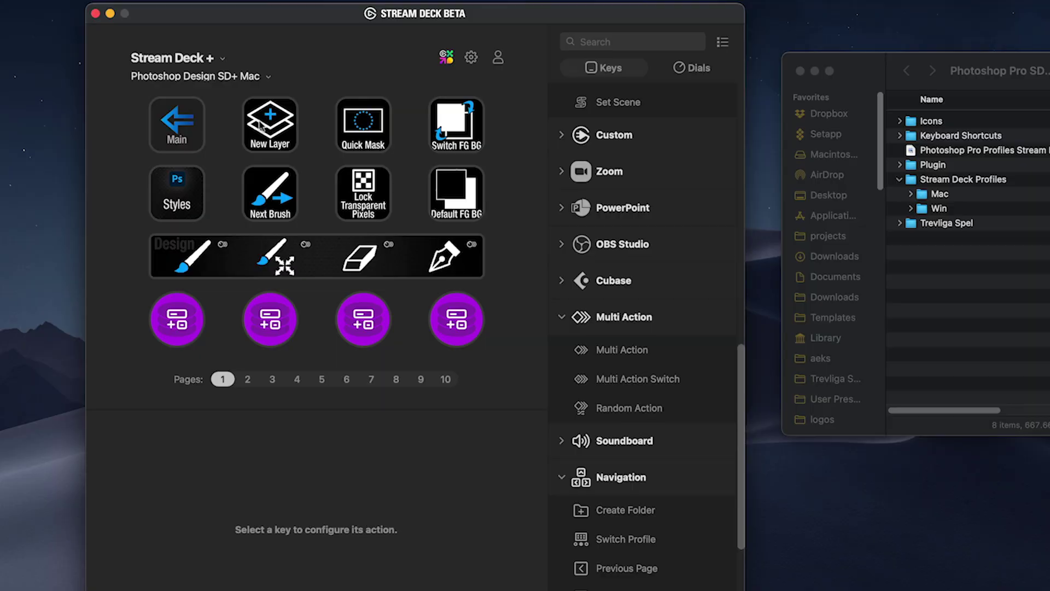
- Link the Main key of the Photoshop Design SD+ Mac profile to Photoshop Main SD+ Mac
click(194, 126)
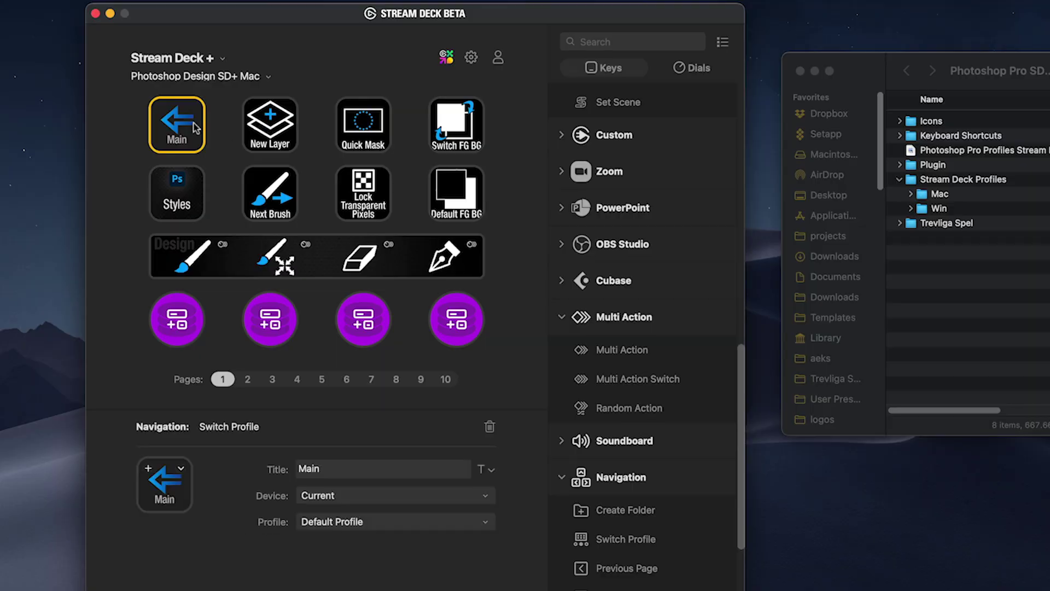
click(395, 521)
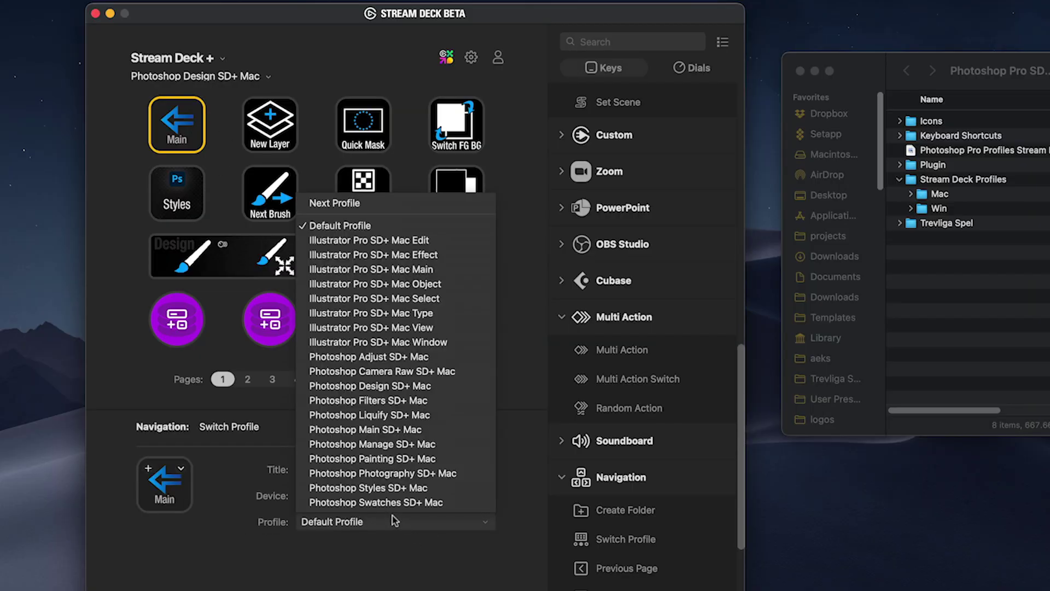
click(404, 429)
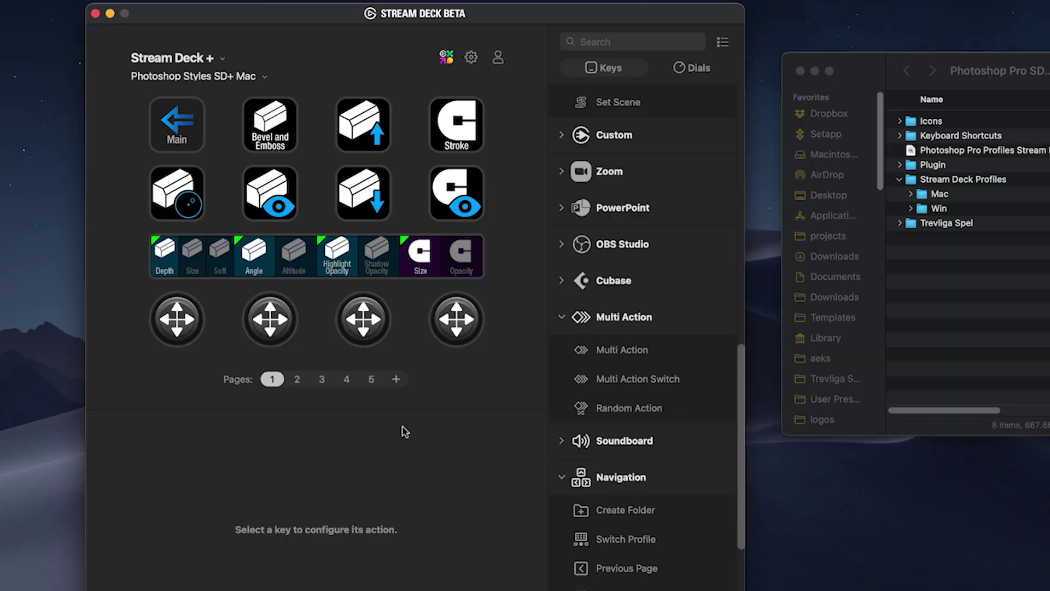
- Link the Main key of Photoshop Styles SD+ Mac to Photoshop Design SD+ Mac and return to the Photoshop Main SD+ Mac profile
click(181, 127)
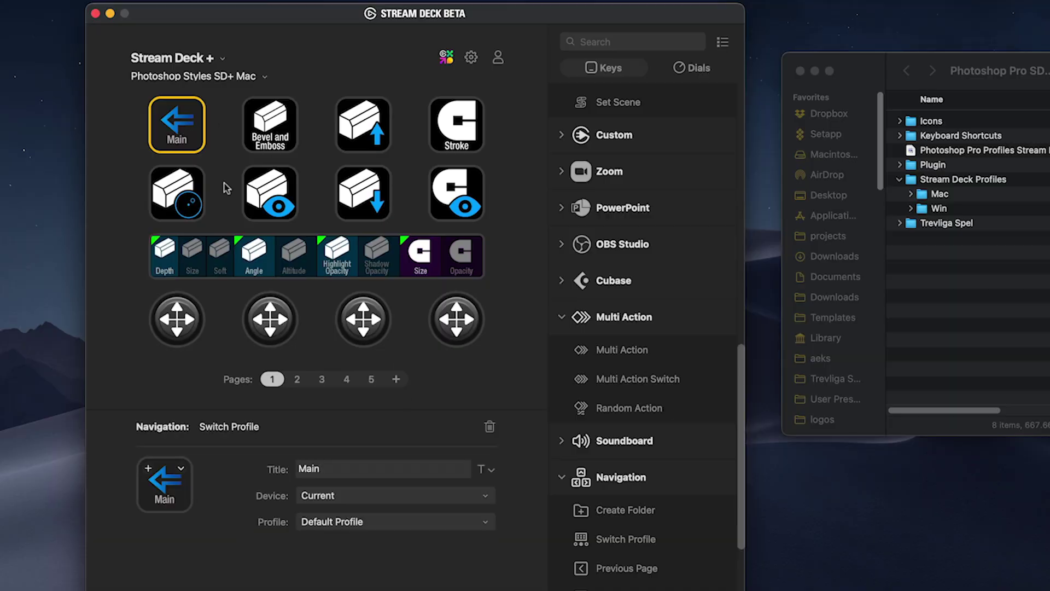
click(359, 523)
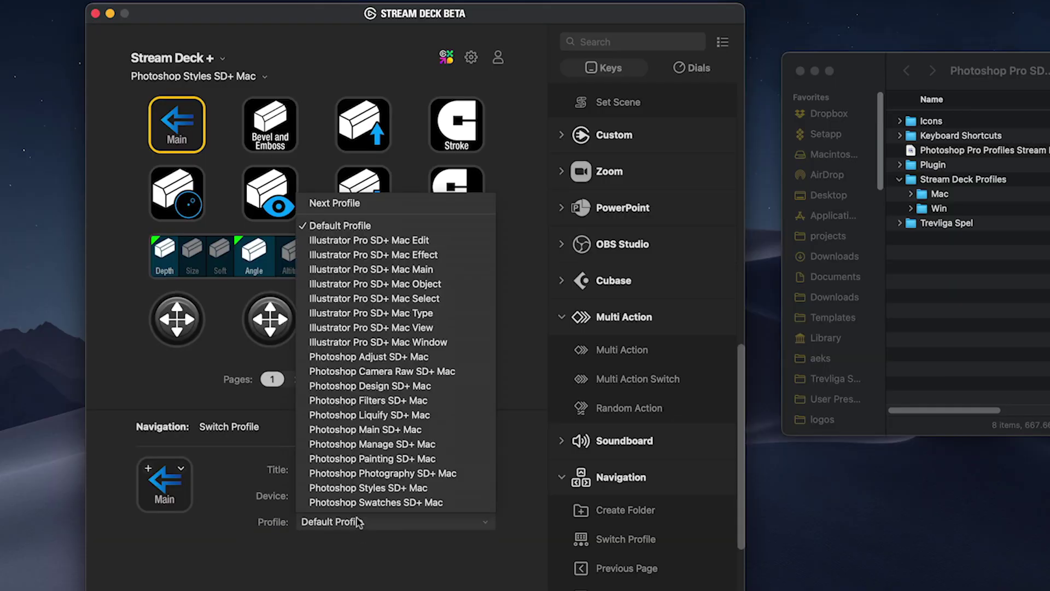
click(396, 385)
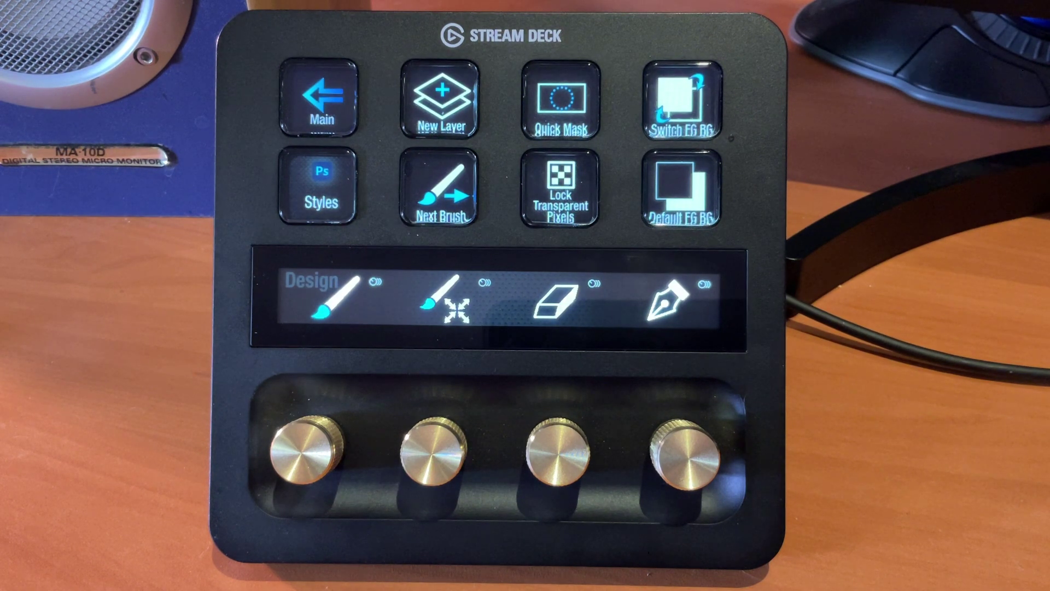
click(319, 98)
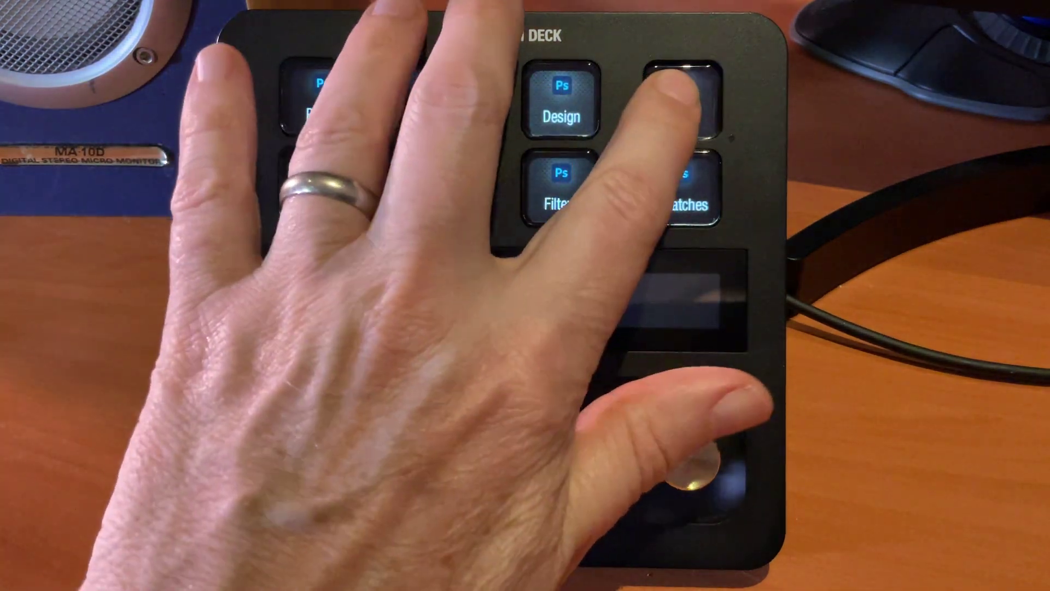
- In Photoshop Painting SD+ Mac, link the Main key to Photoshop Main SD+ Mac and return to that profile
click(682, 100)
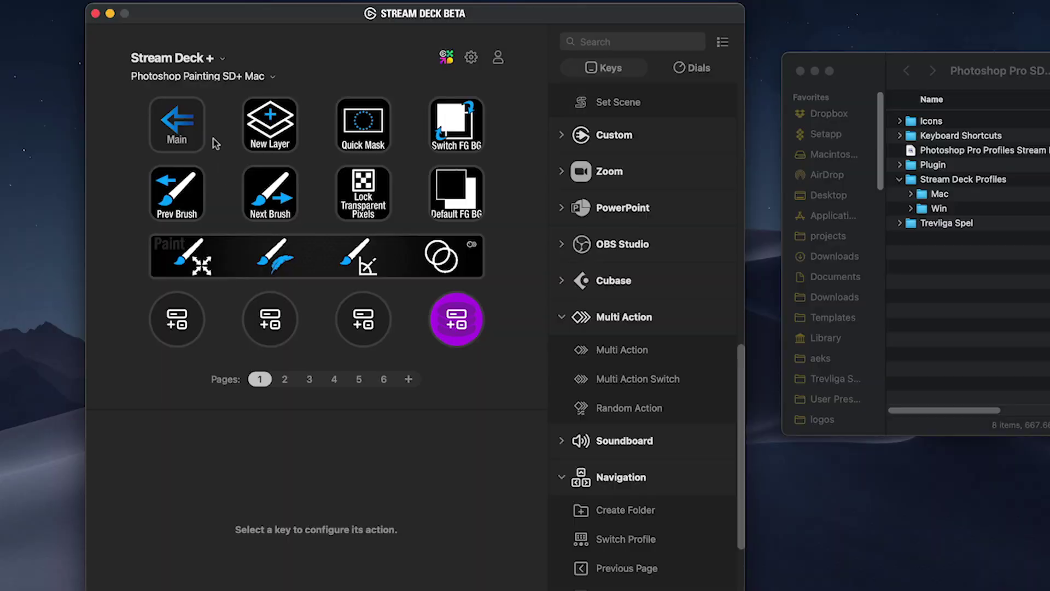
click(186, 137)
click(340, 524)
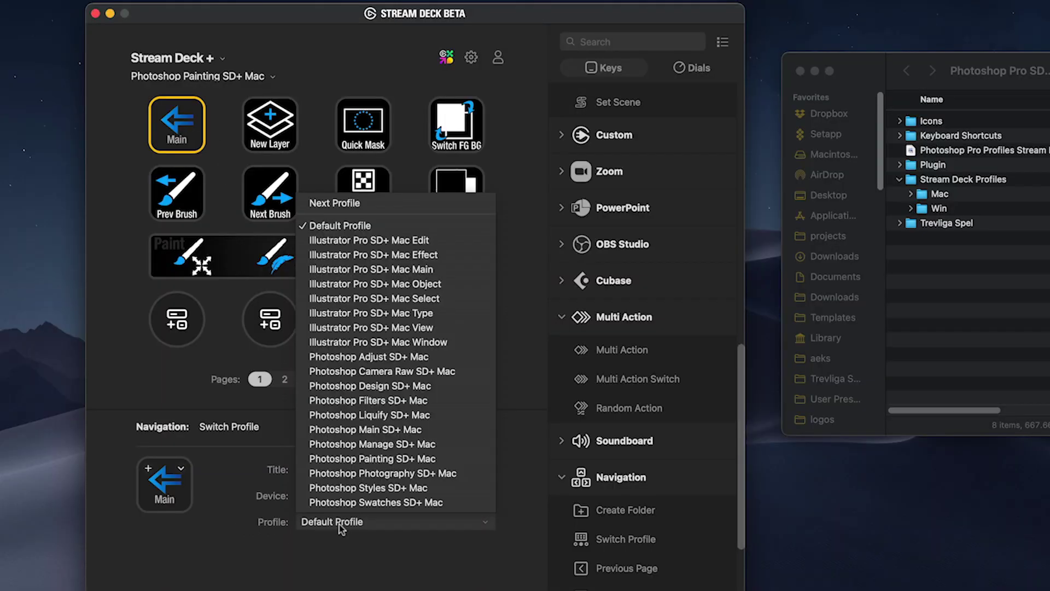
click(385, 430)
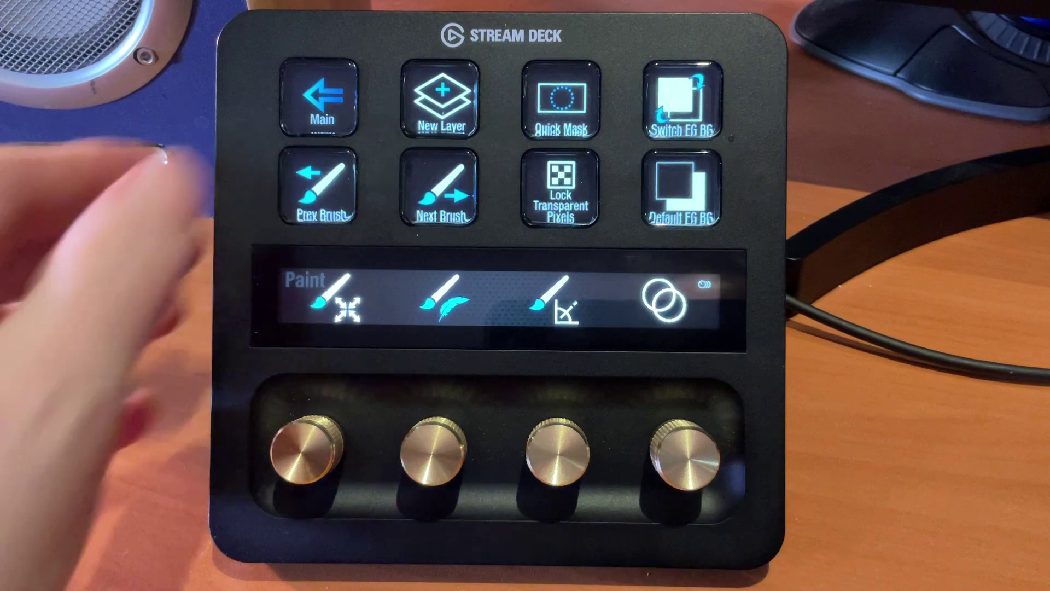
click(320, 99)
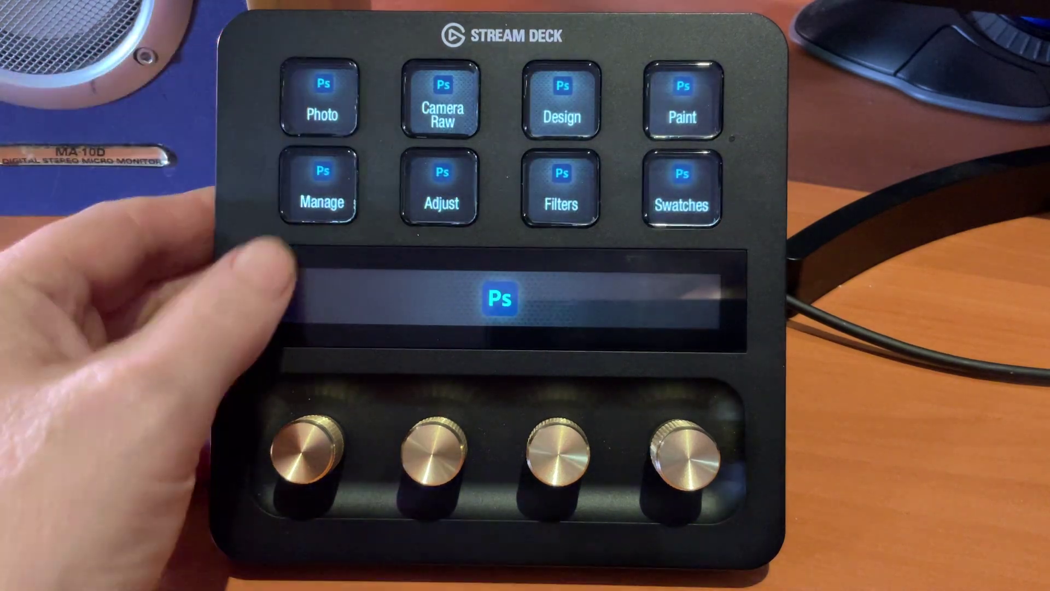
- Open the Photoshop Manage SD+ Mac profile and link its Main key to Photoshop Main SD+ Mac
click(323, 189)
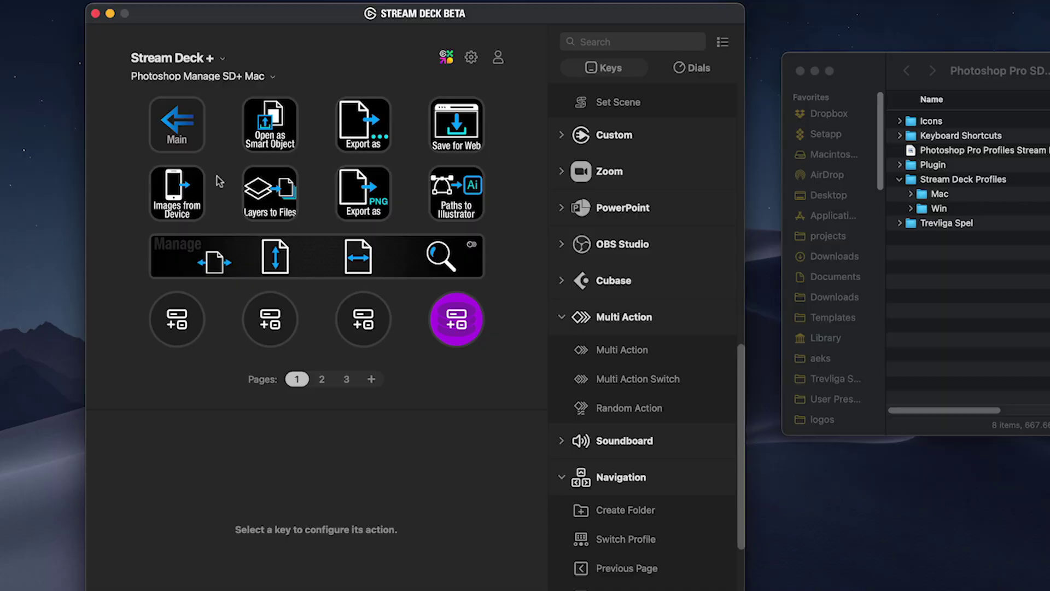
click(186, 137)
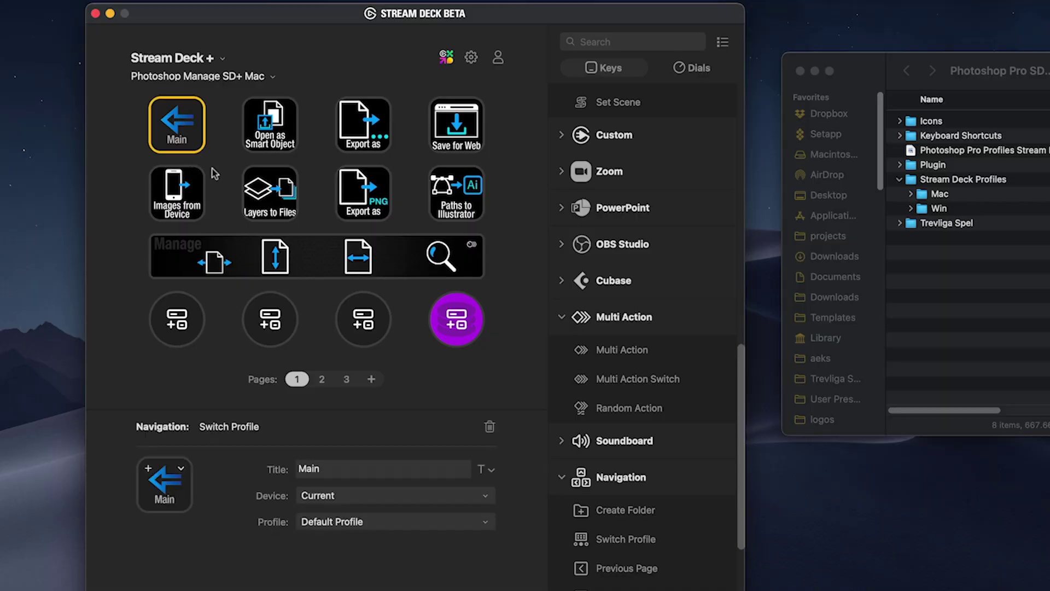
click(378, 525)
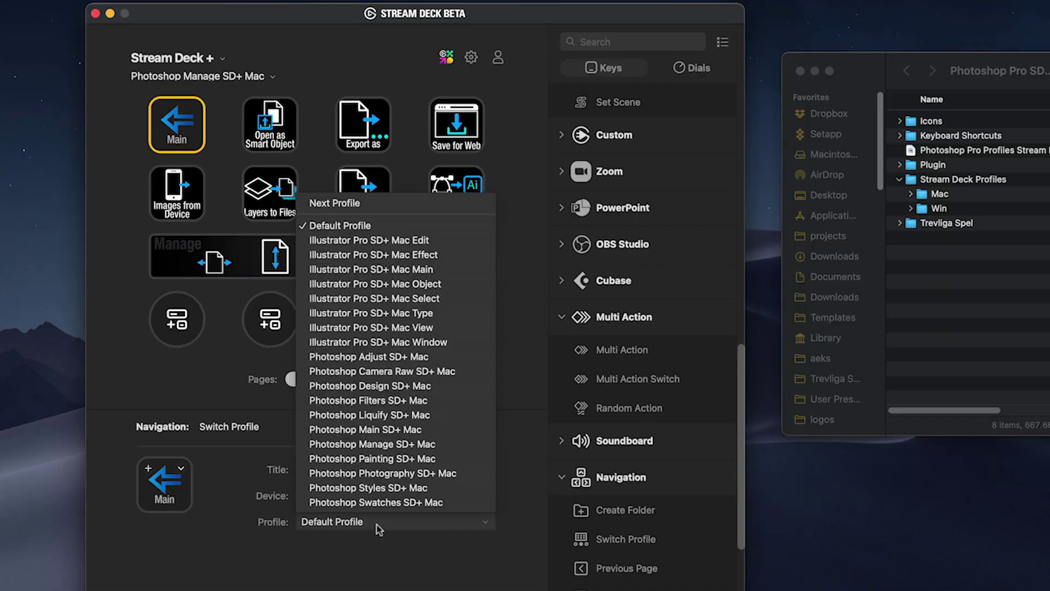
click(411, 443)
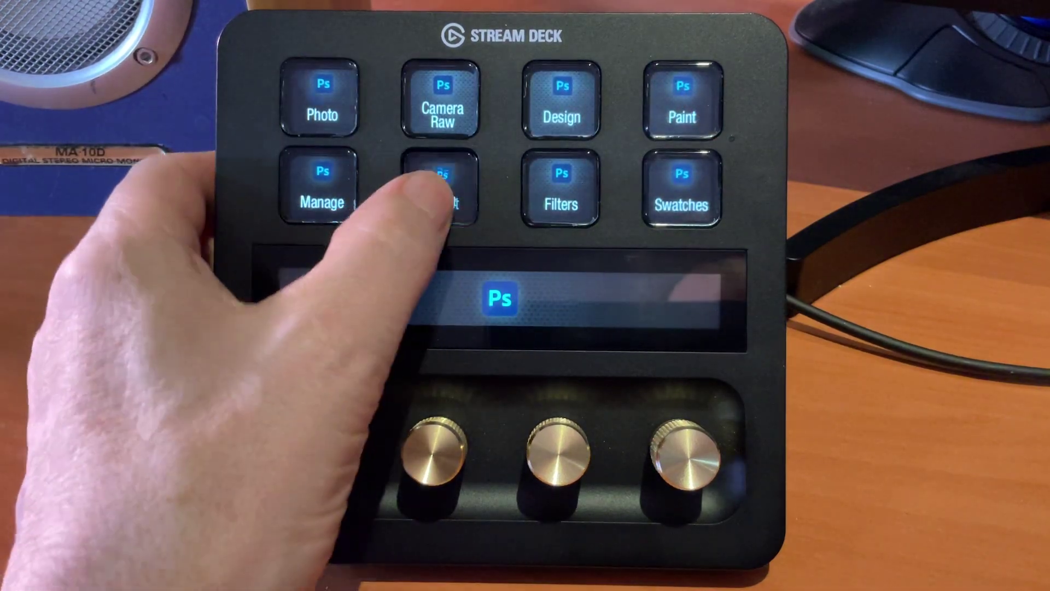
- In Photoshop Adjust SD+ Mac, link the Main key to Photoshop Main SD+ Mac and return to that profile
click(441, 189)
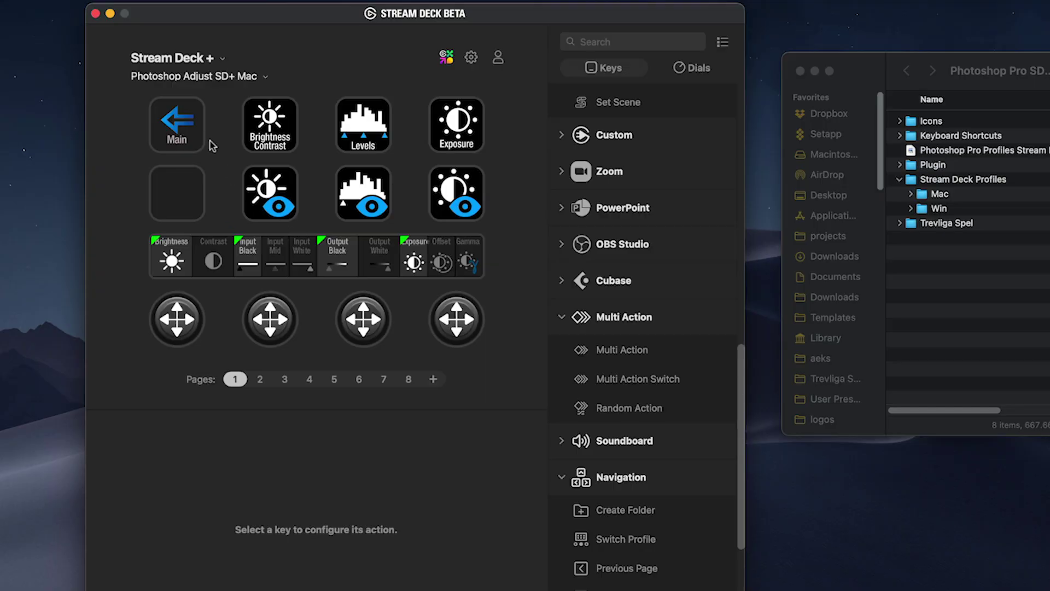
click(204, 140)
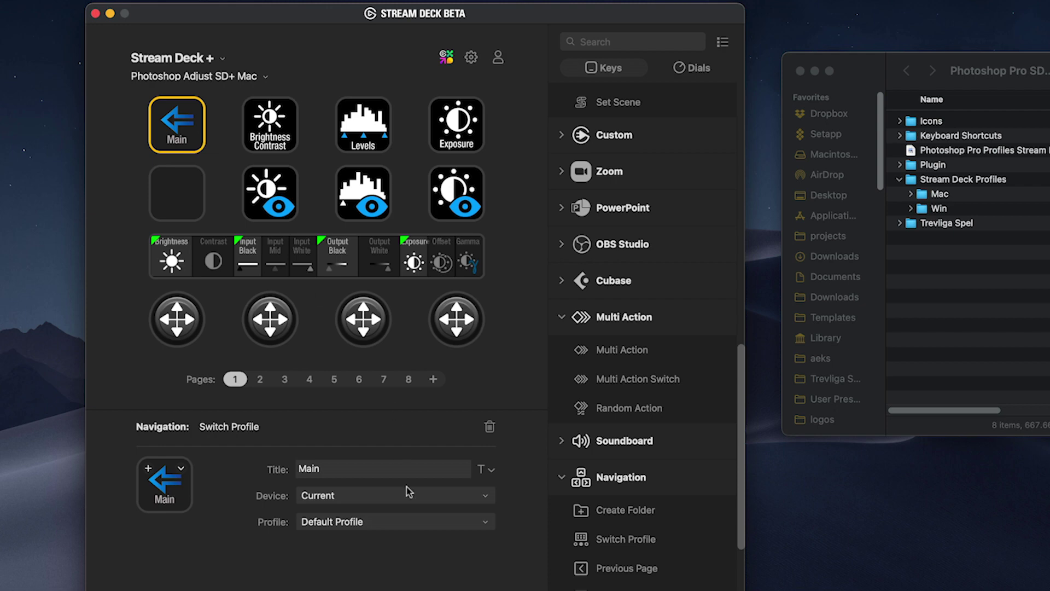
click(346, 521)
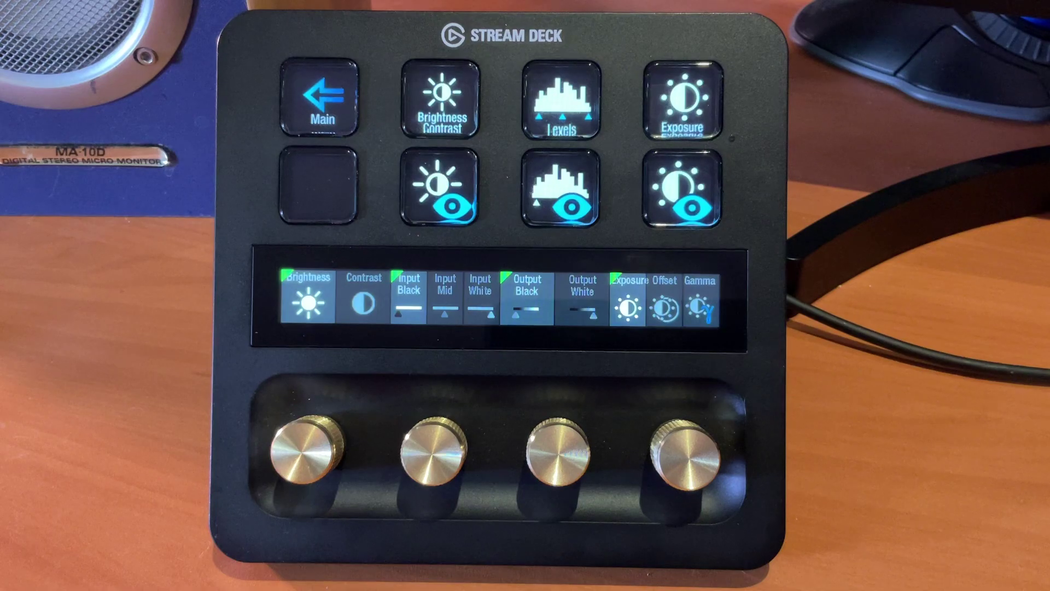
click(319, 98)
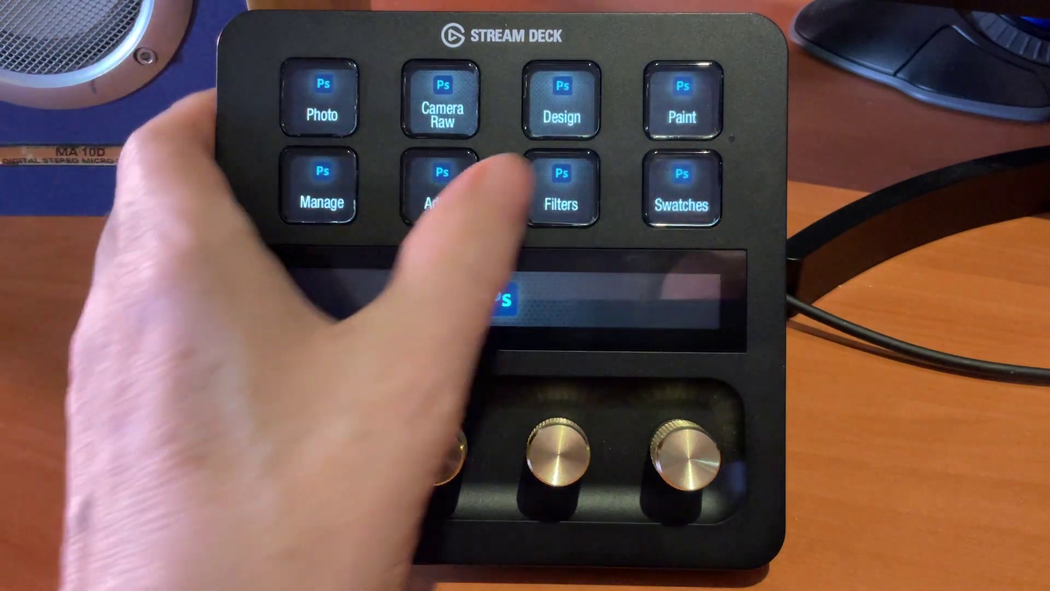
- In Photoshop Filters SD+ Mac, link the Main key to Photoshop Main SD+ Mac and return to that profile
click(561, 189)
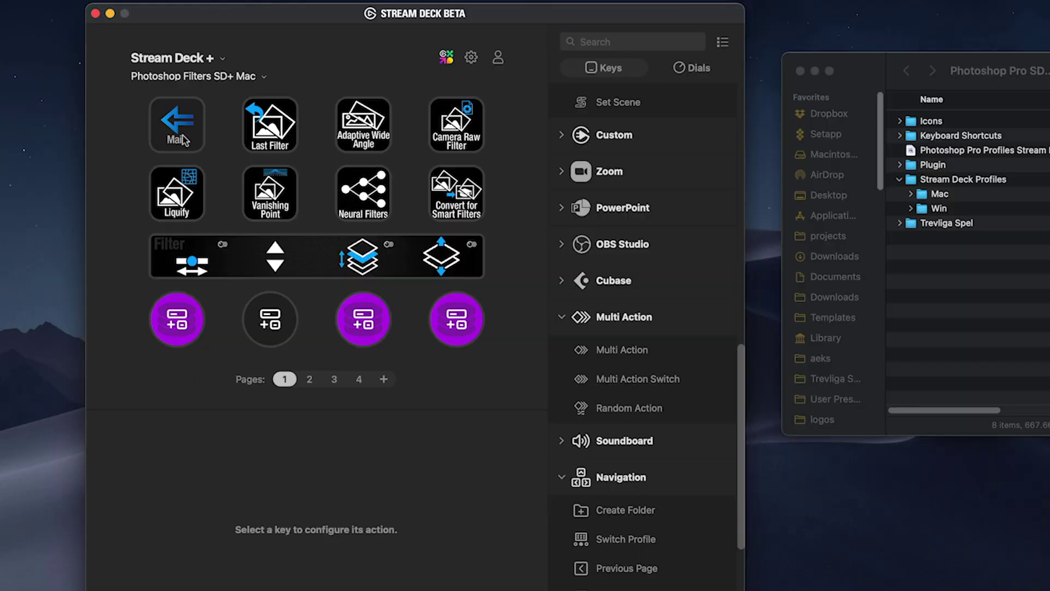
click(184, 137)
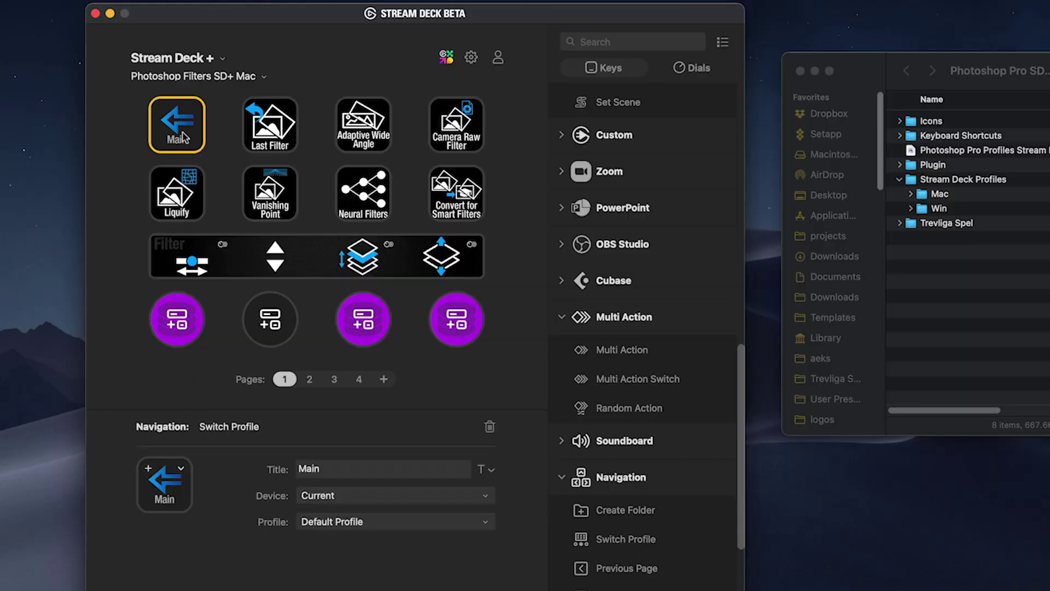
click(348, 521)
click(405, 430)
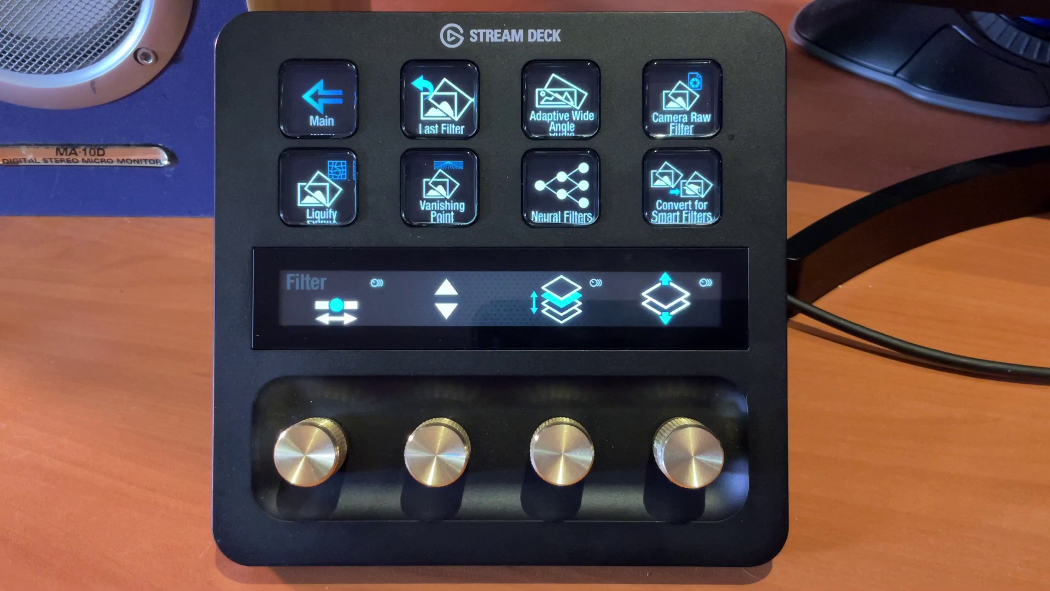
click(319, 98)
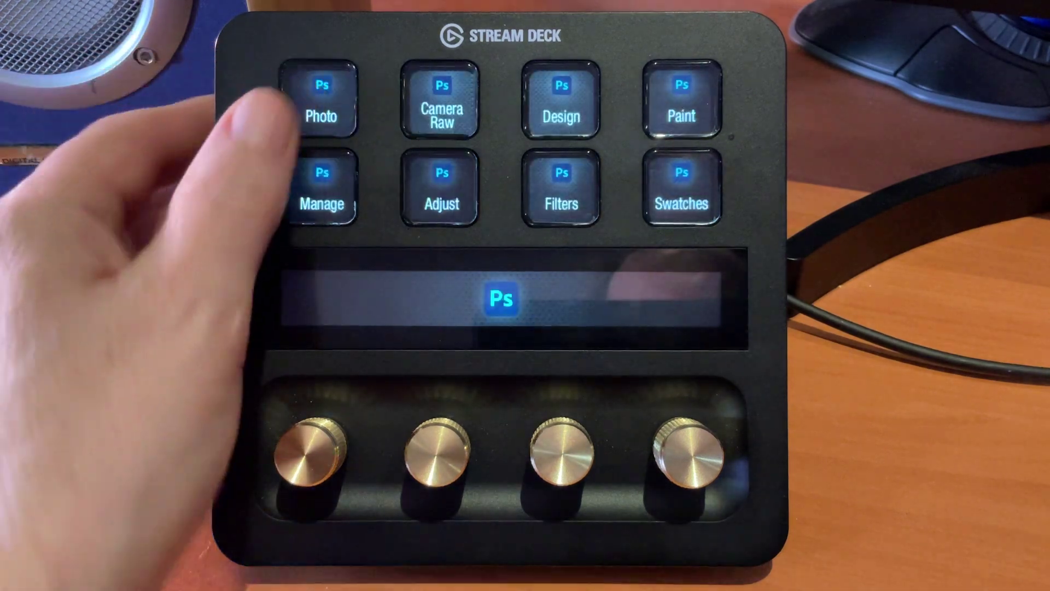
- In Photoshop Swatches SD+ Mac, link the Main key to Photoshop Main SD+ Mac and return to that profile
click(682, 187)
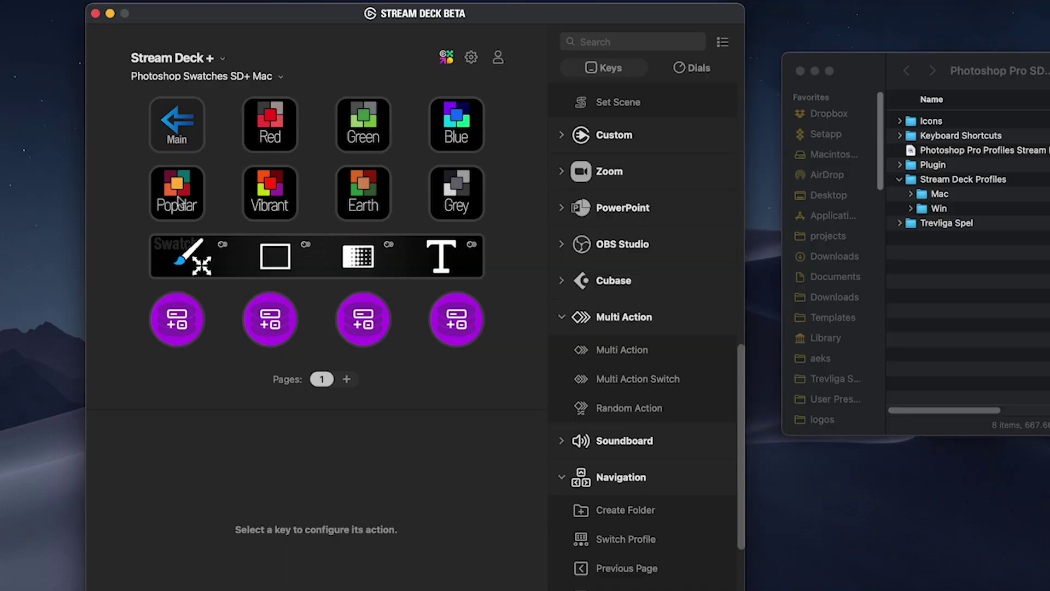
click(167, 139)
click(330, 517)
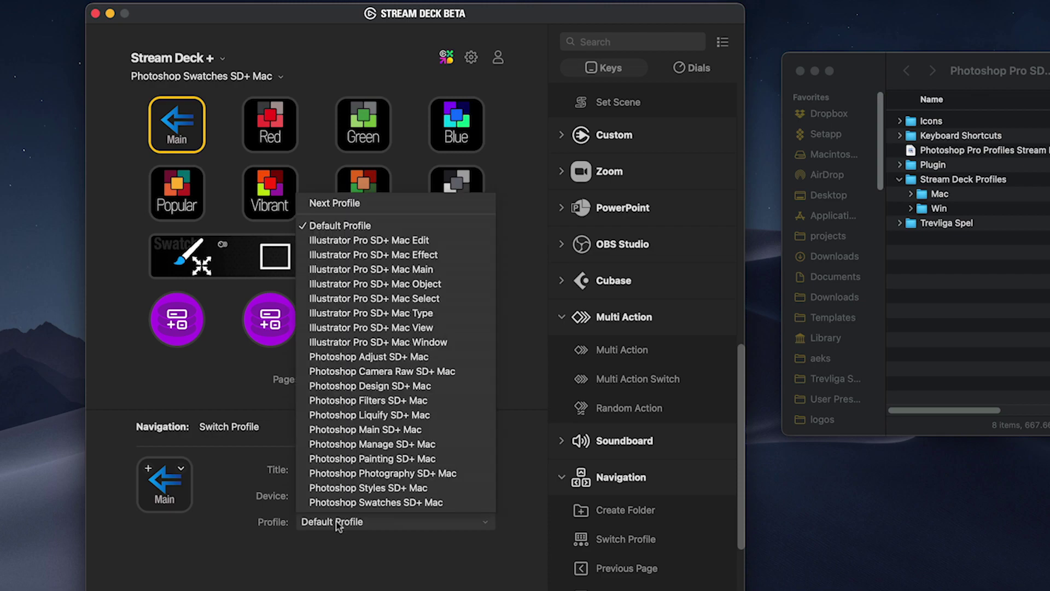
click(393, 431)
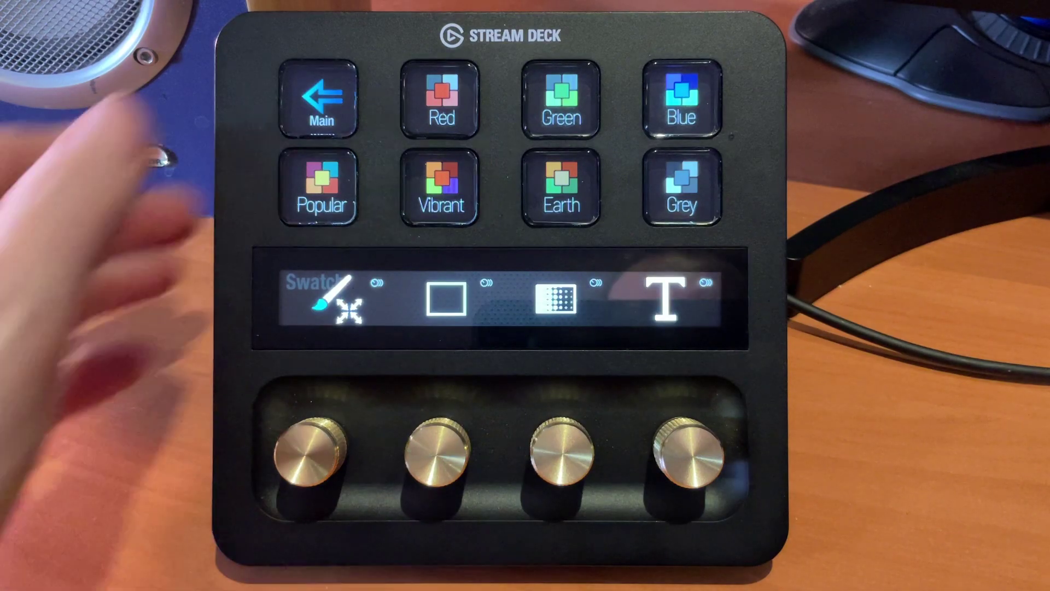
click(322, 98)
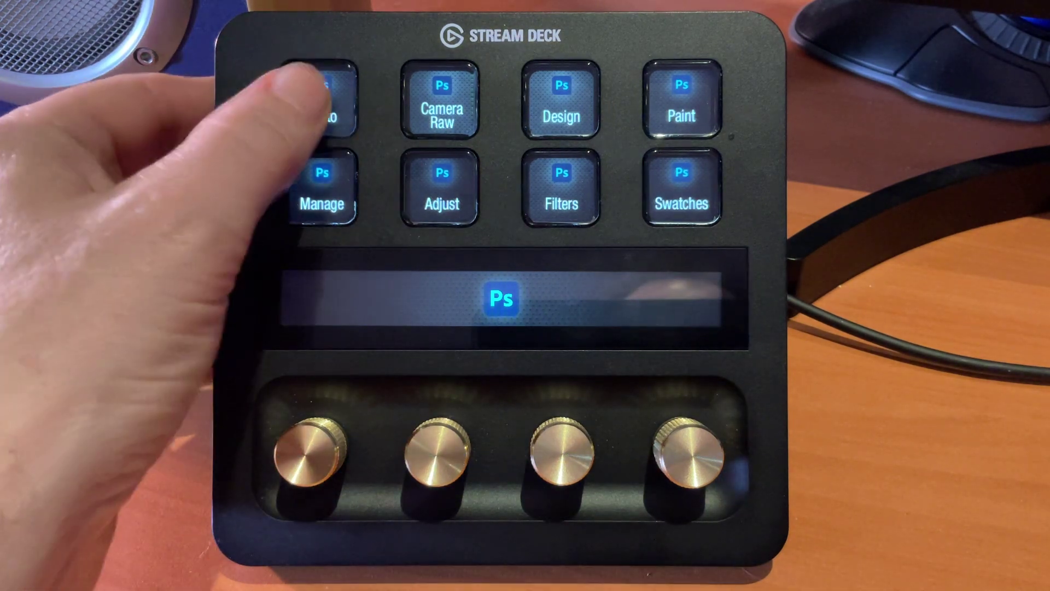
- Open Photoshop Liquify SD+ Mac from page 3 of the Photography profile and link its Main key to a page of Photoshop Photography SD+ Mac
click(321, 101)
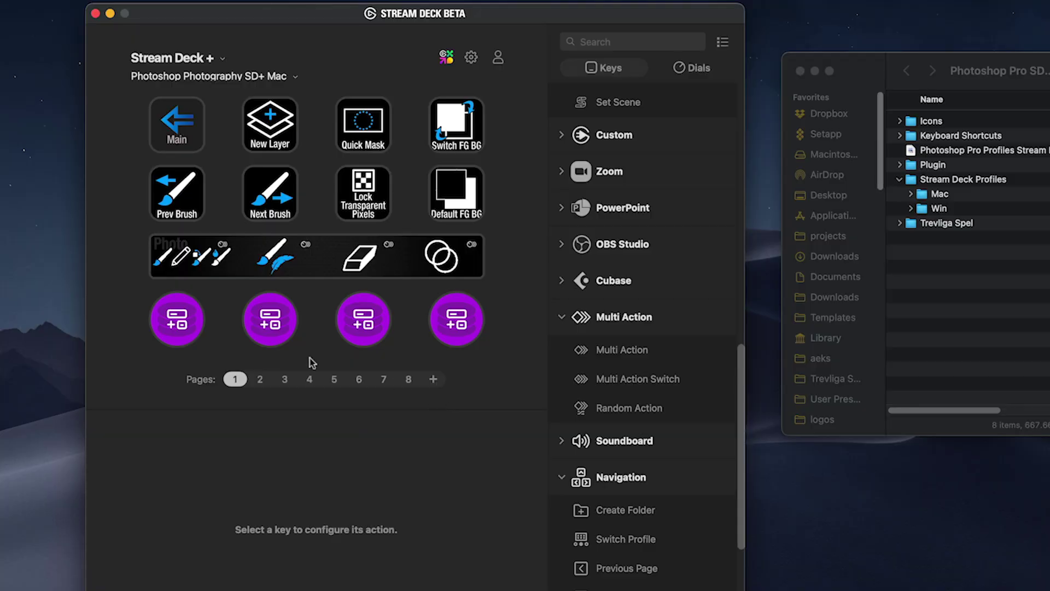
click(285, 381)
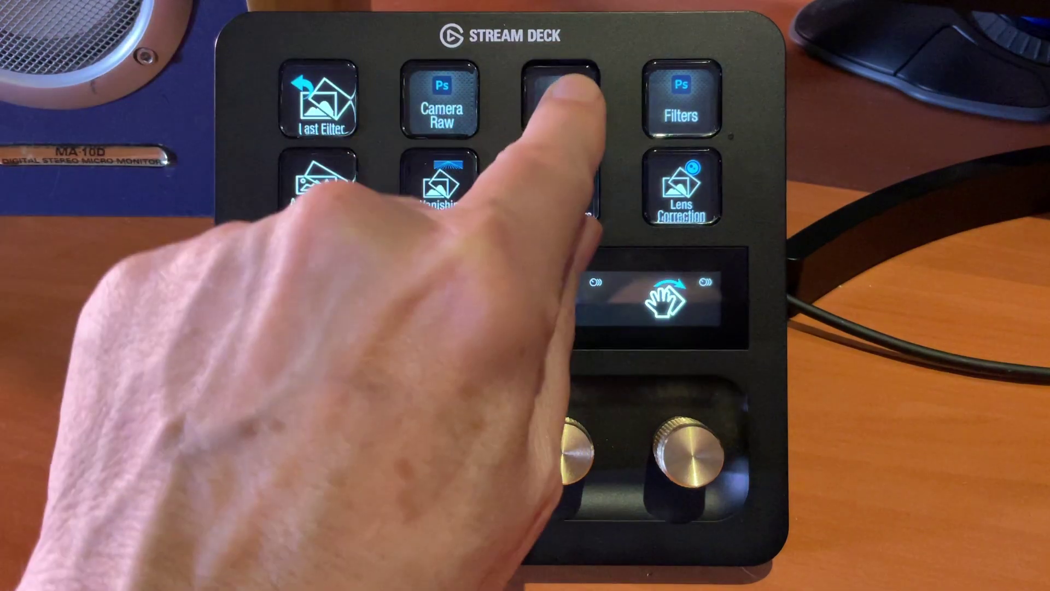
click(561, 96)
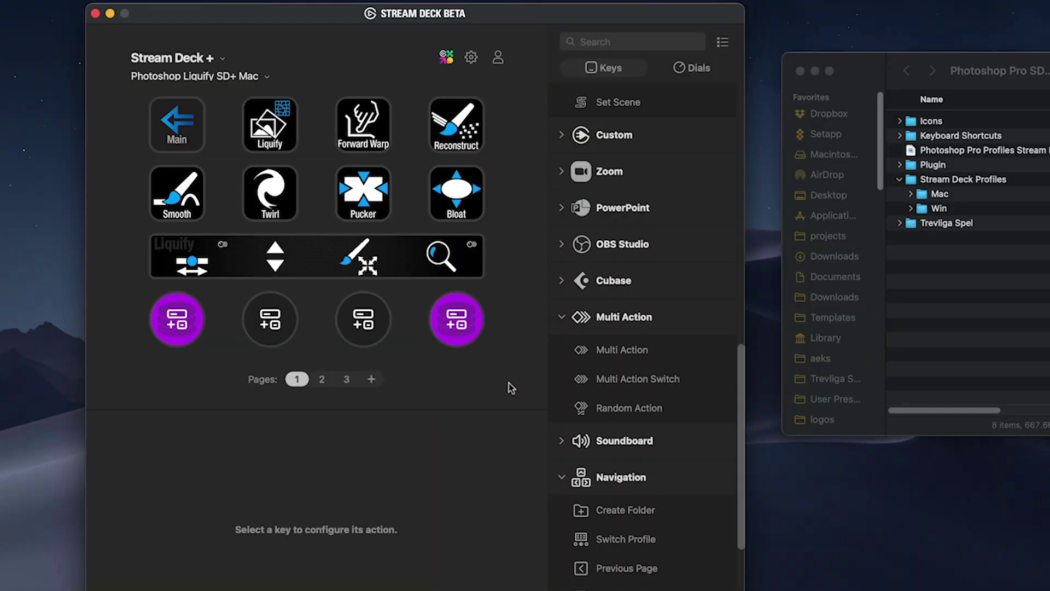
click(151, 131)
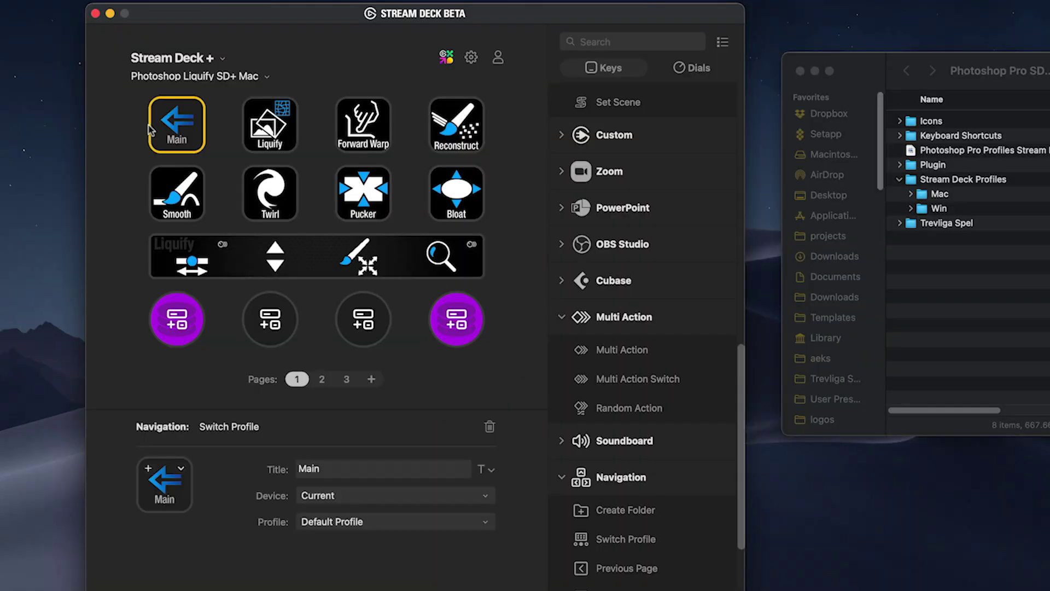
click(327, 523)
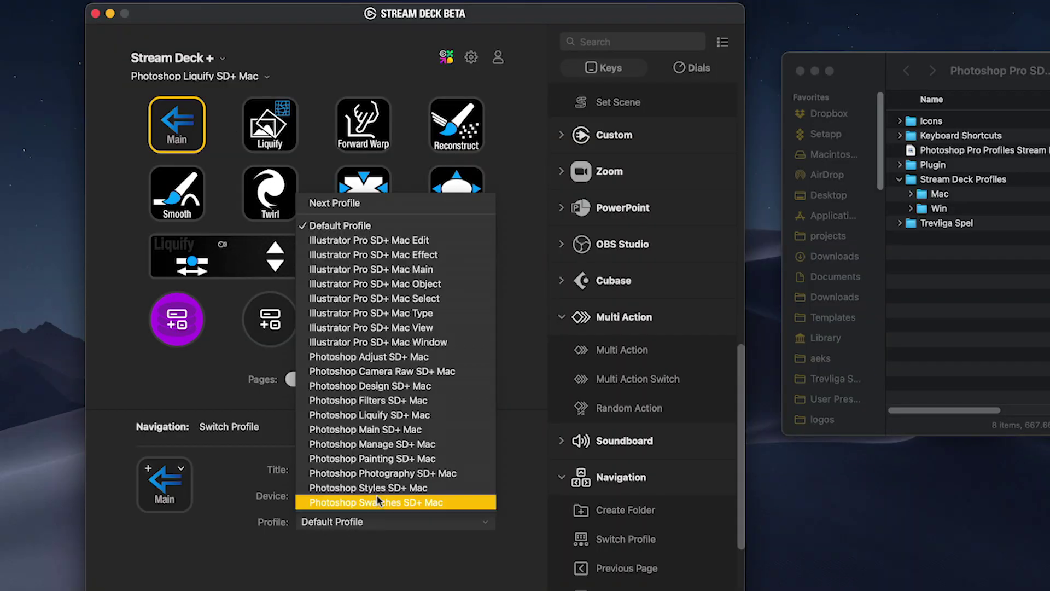
click(377, 469)
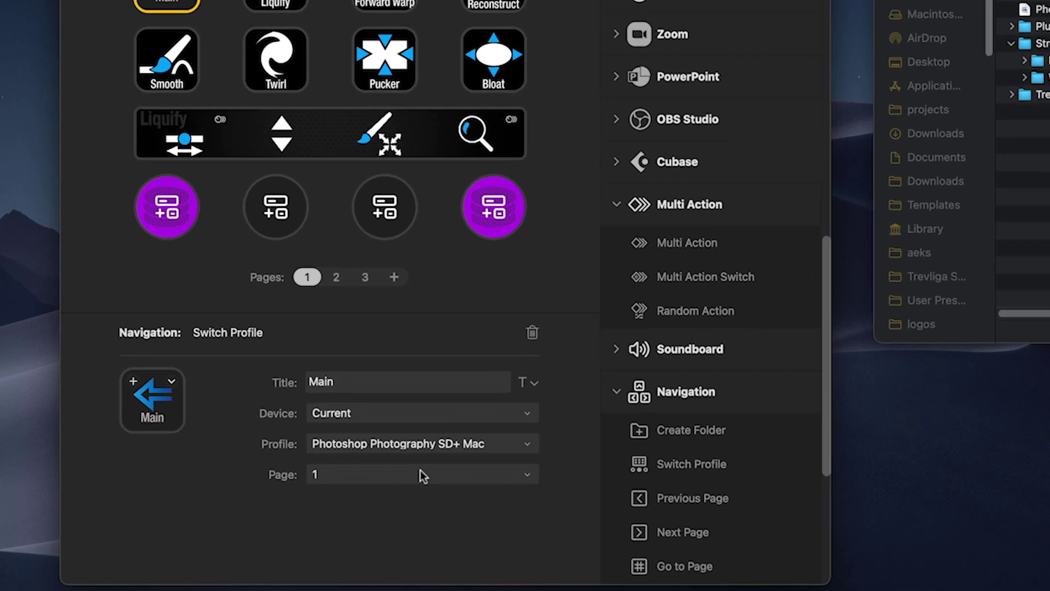
click(374, 548)
click(426, 454)
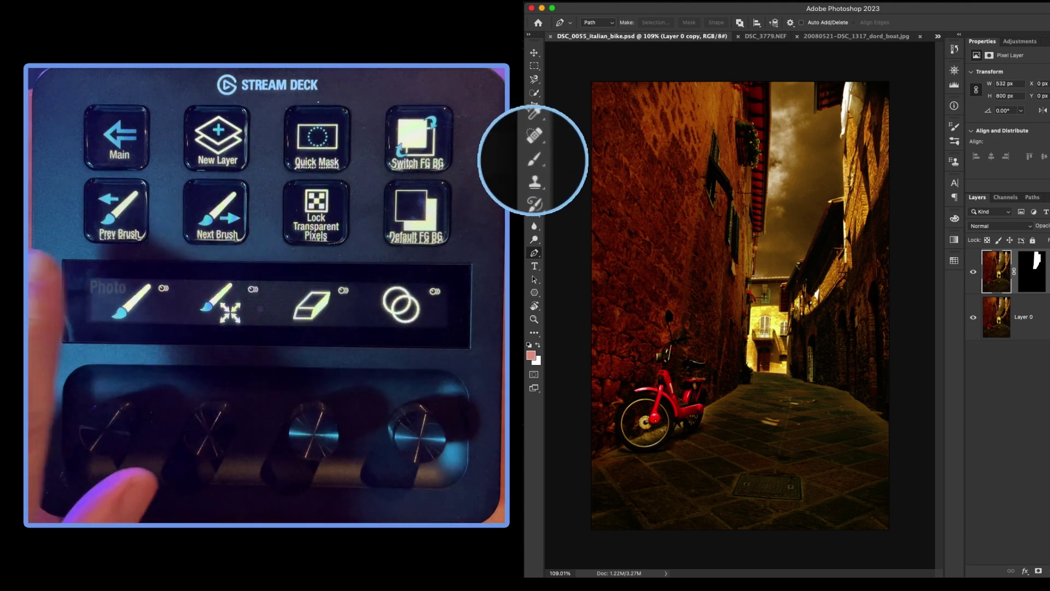
- Switch to Photoshop with DSC_0055_italian_bike.psd open and activate the Brush tool
key(b)
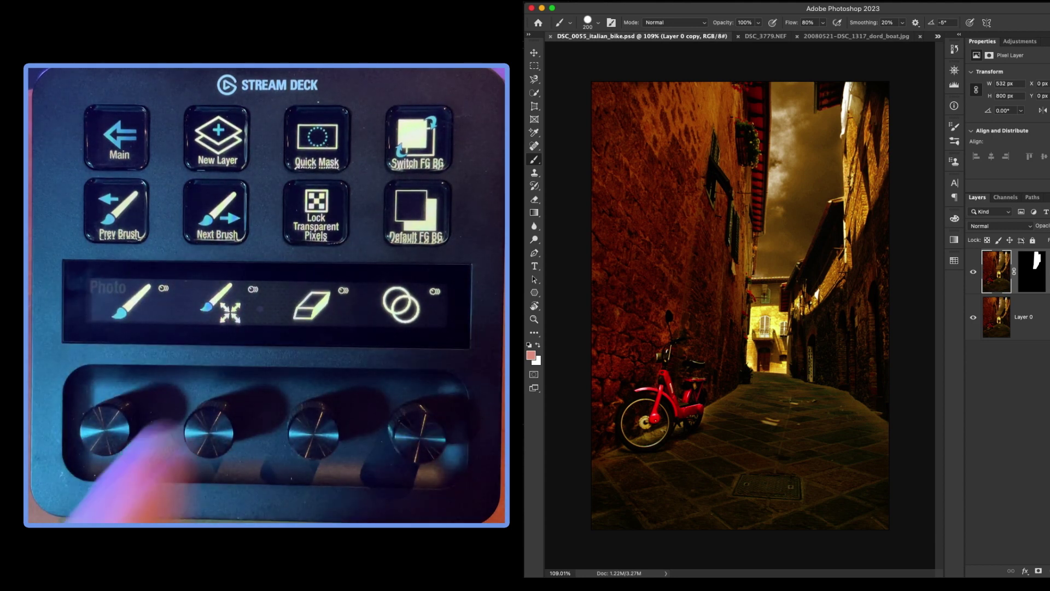
- Switch to the Eraser tool and back to the Brush tool, and select Layer 0 as the layer to paint on
key(e)
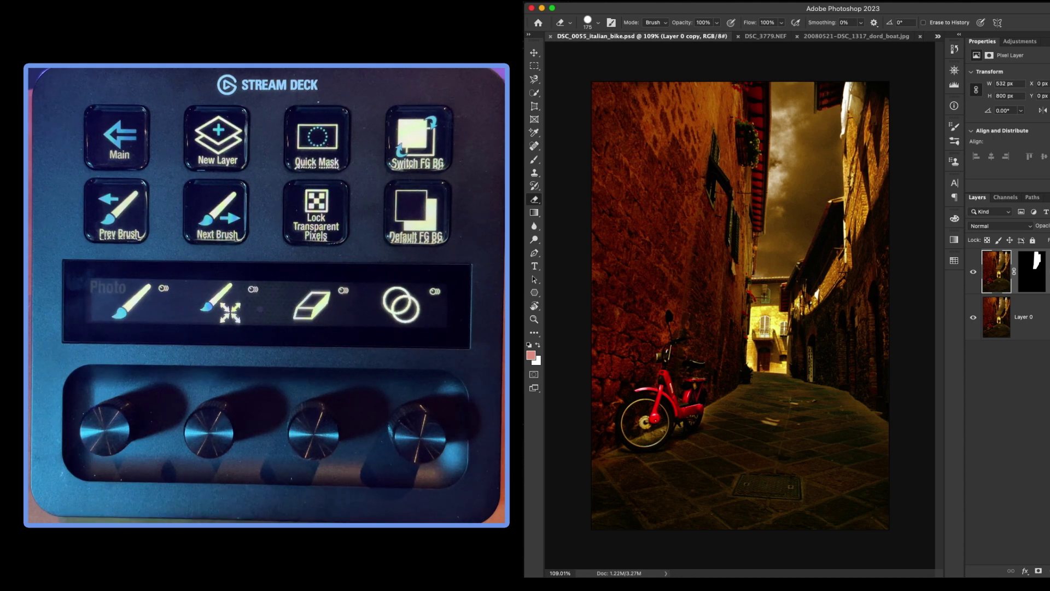
key(b)
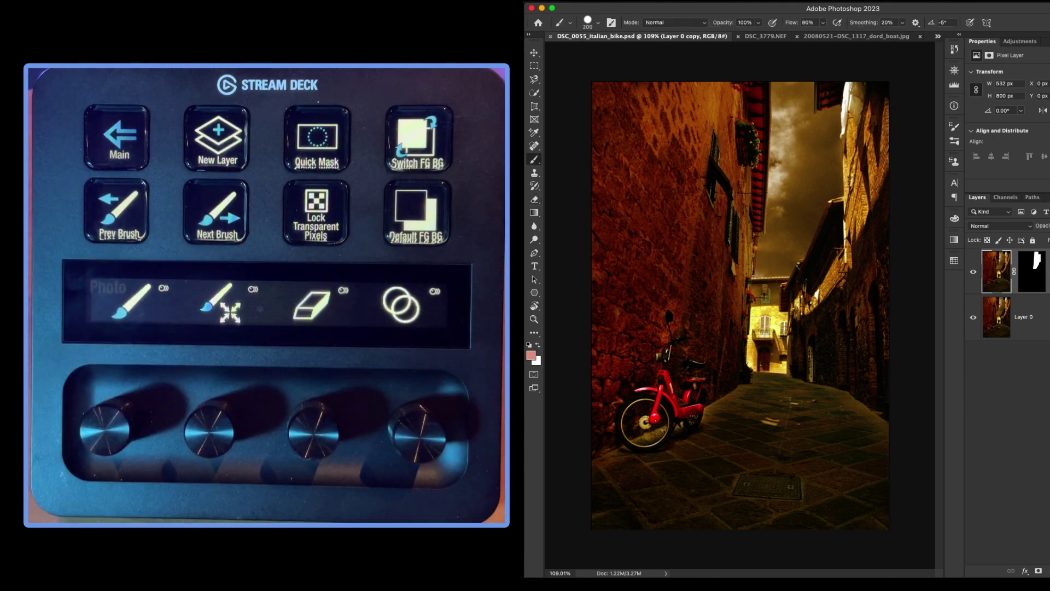
click(1049, 316)
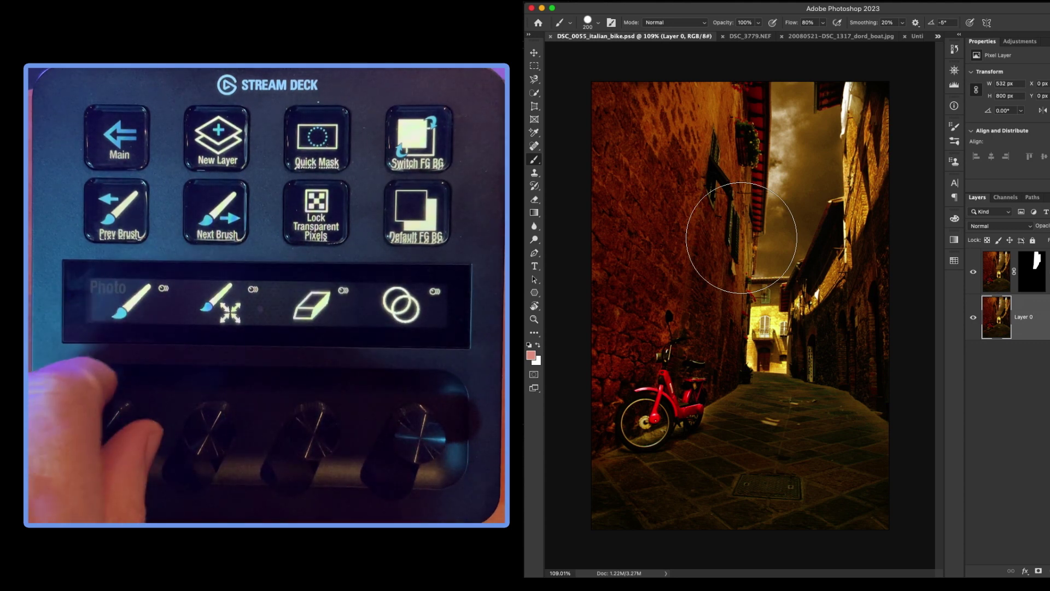
- Set the brush size to 150 px and paint a broad pink stroke from the reddish wall up across the sky on Layer 0
key(bracketleft)
key(bracketleft)
key(bracketleft)
key(bracketleft)
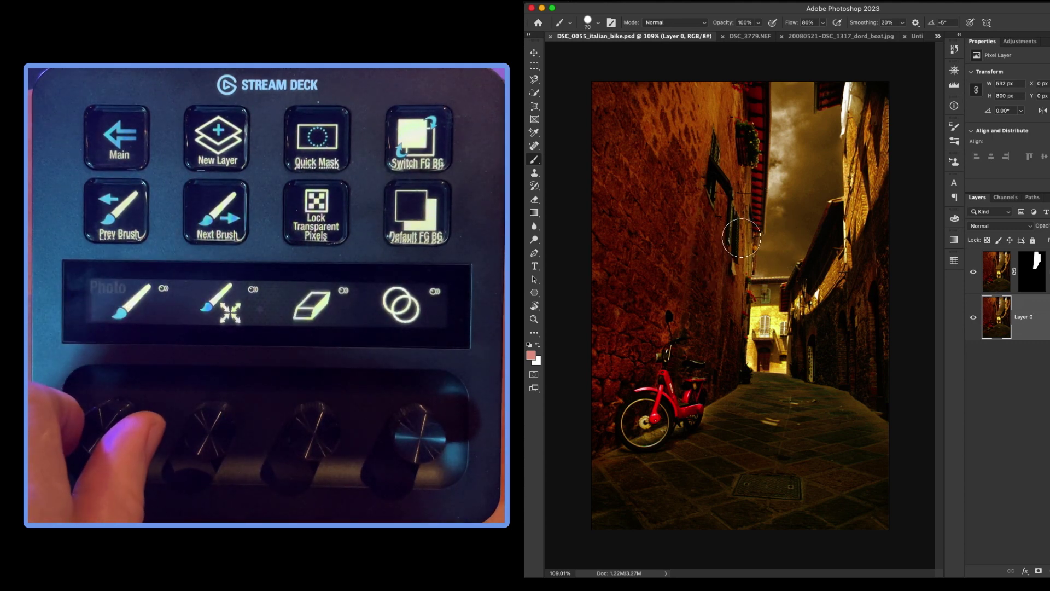
key(bracketright)
key(bracketright)
key(bracketright)
key(bracketright)
key(bracketright)
key(bracketright)
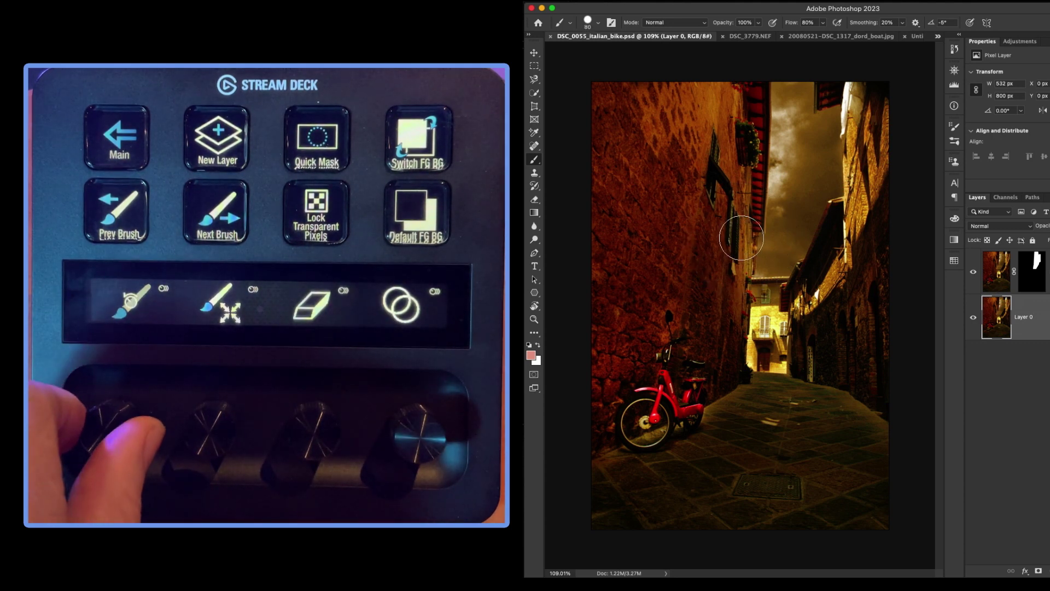
key(bracketright)
key(bracketright)
key(bracketright)
drag(630, 247, 807, 128)
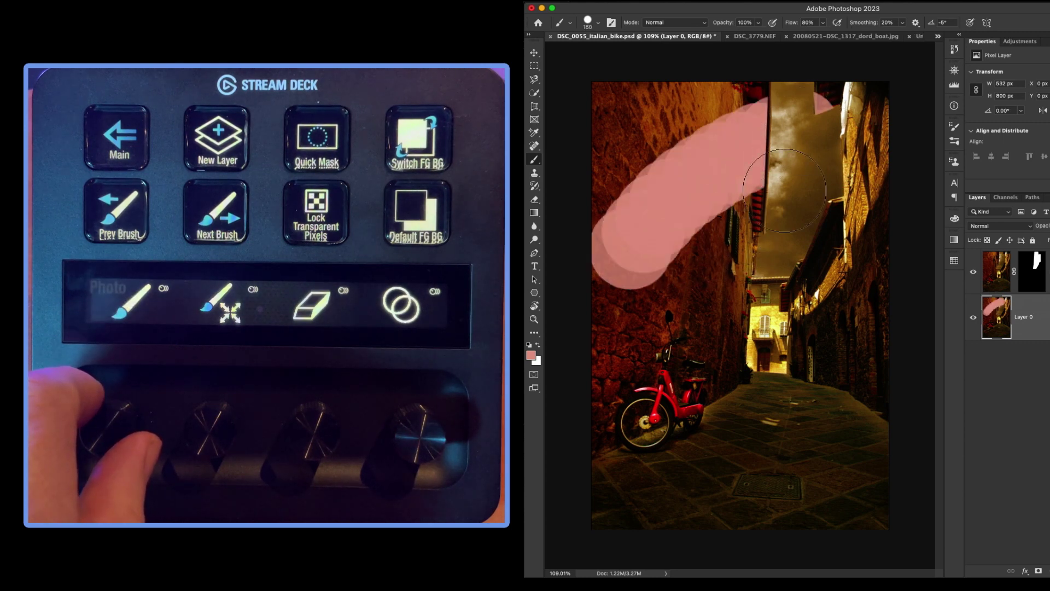
- Reduce the brush to about 35 px, paint a thin pink stroke from above the bike to the opposite wall, and undo both brush strokes
key(bracketright)
key(bracketright)
key(bracketright)
key(bracketright)
key(bracketright)
key(bracketright)
key(bracketleft)
key(bracketleft)
key(bracketleft)
key(bracketleft)
key(bracketleft)
key(bracketleft)
key(bracketleft)
key(bracketleft)
key(bracketleft)
key(bracketleft)
key(bracketleft)
key(bracketleft)
key(bracketleft)
key(bracketleft)
key(bracketleft)
key(bracketleft)
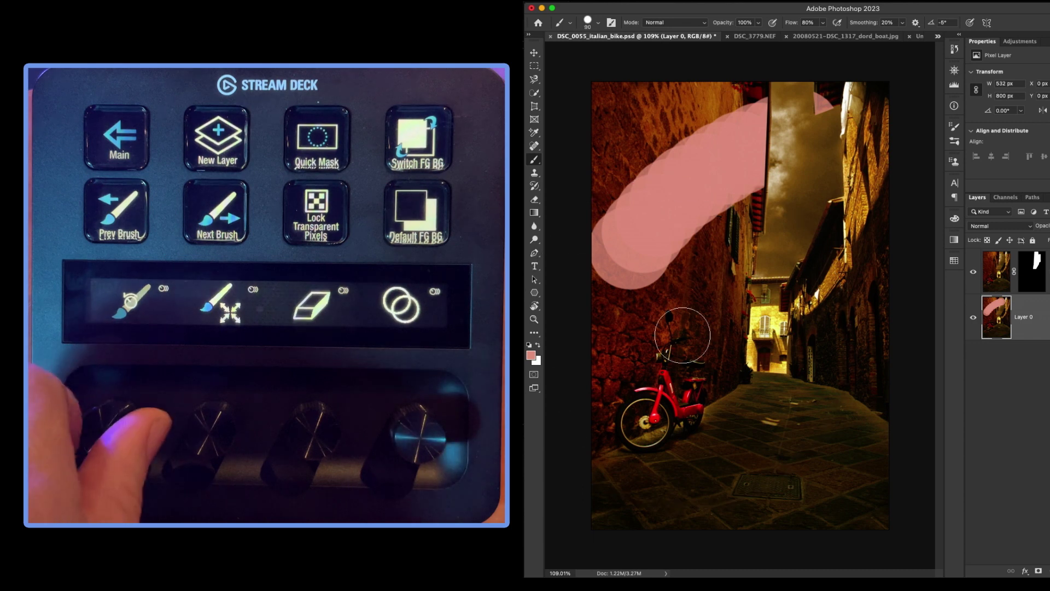
mouse_move(685, 330)
mouse_down()
mouse_move(704, 315)
mouse_move(855, 291)
mouse_up()
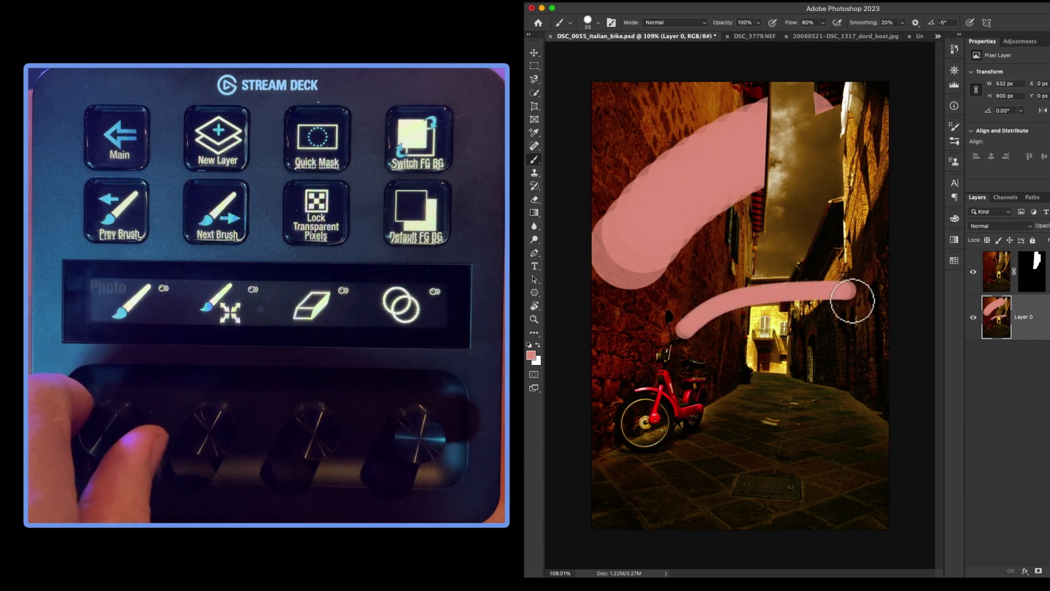
key(super+z)
key(super+z)
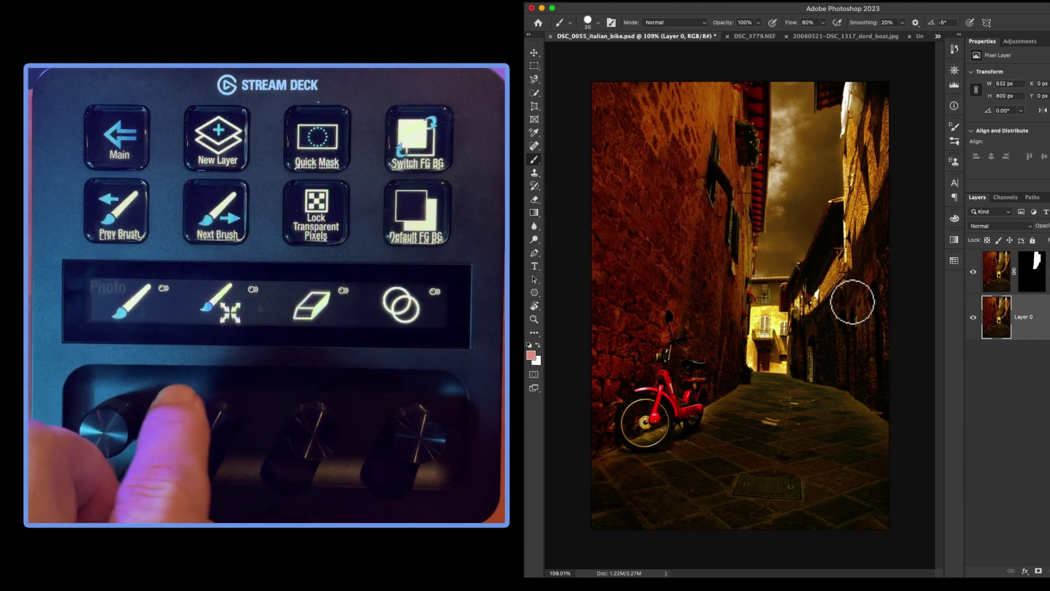
- Vary the brush size over the reddish wall and leave it at 60 px
key(bracketright)
key(bracketright)
key(bracketright)
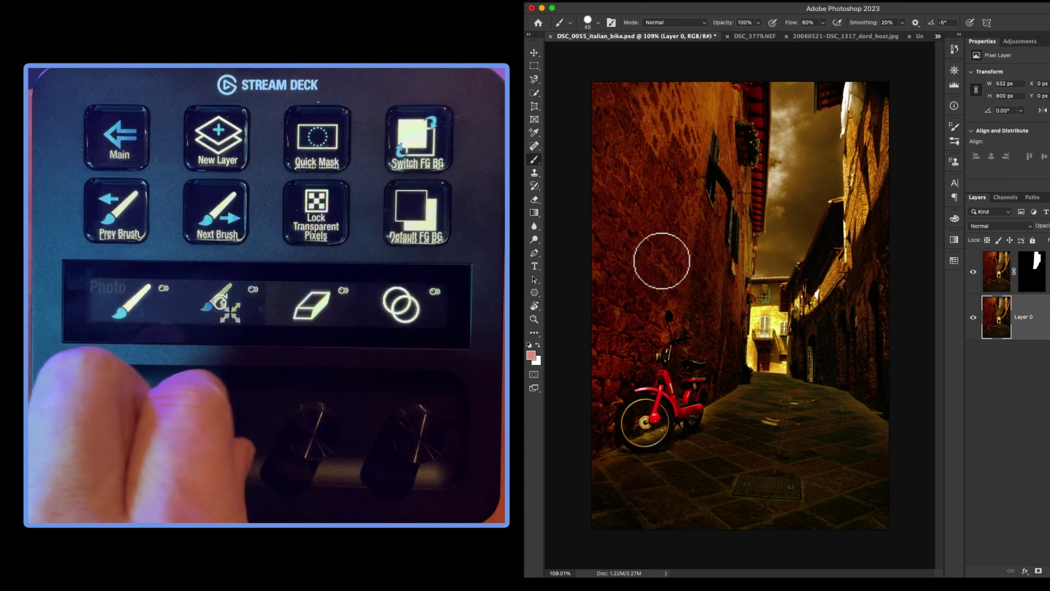
key(bracketleft)
key(bracketleft)
key(bracketleft)
key(bracketleft)
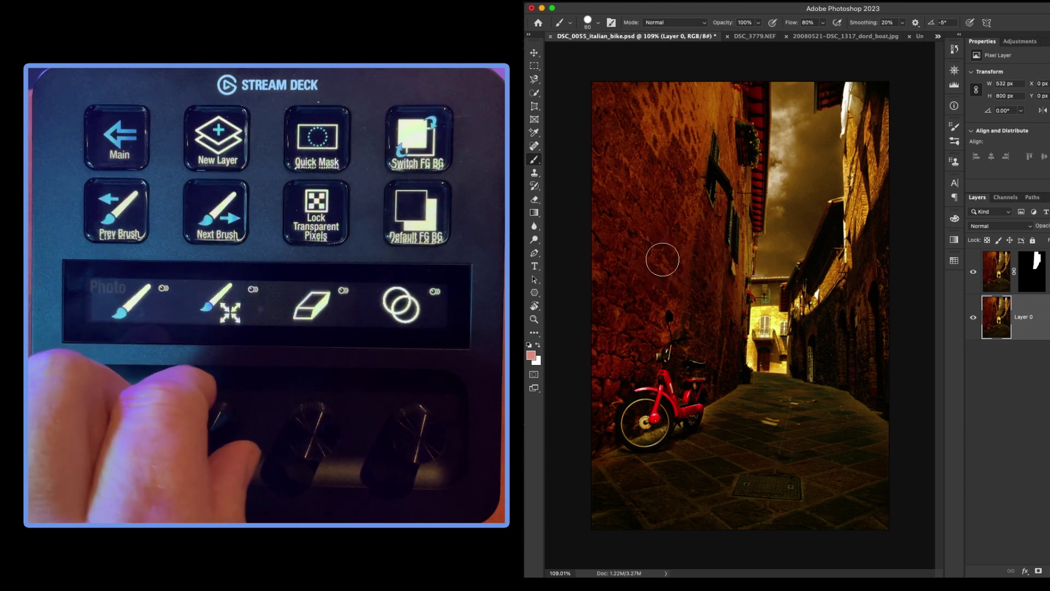